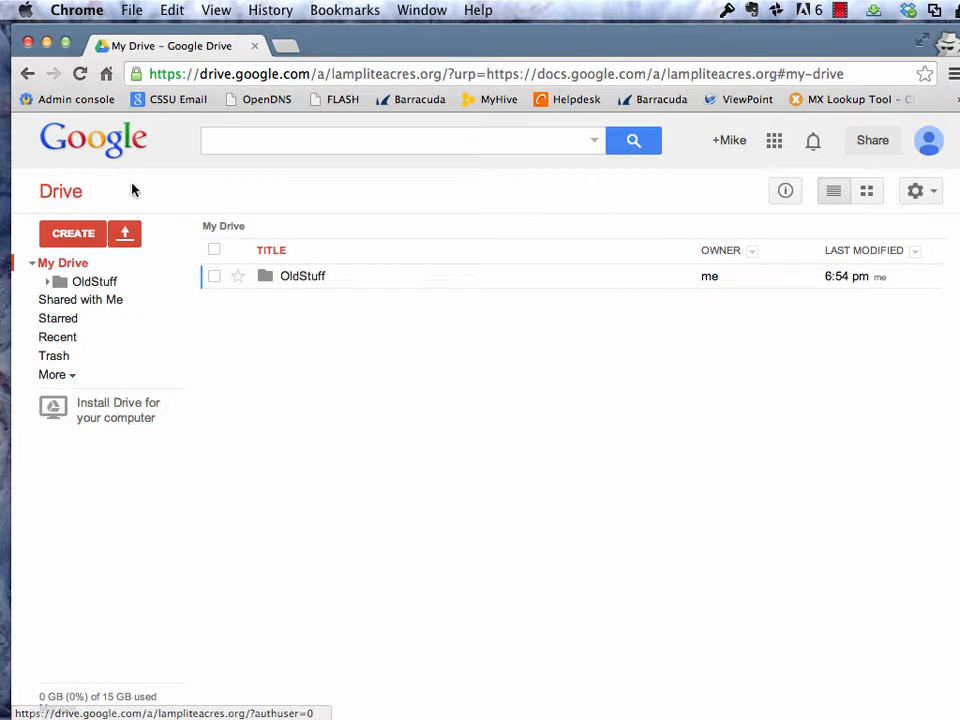
Step: Create a new spreadsheet and name it "Spreadsheet Demo"
left_click(78, 237)
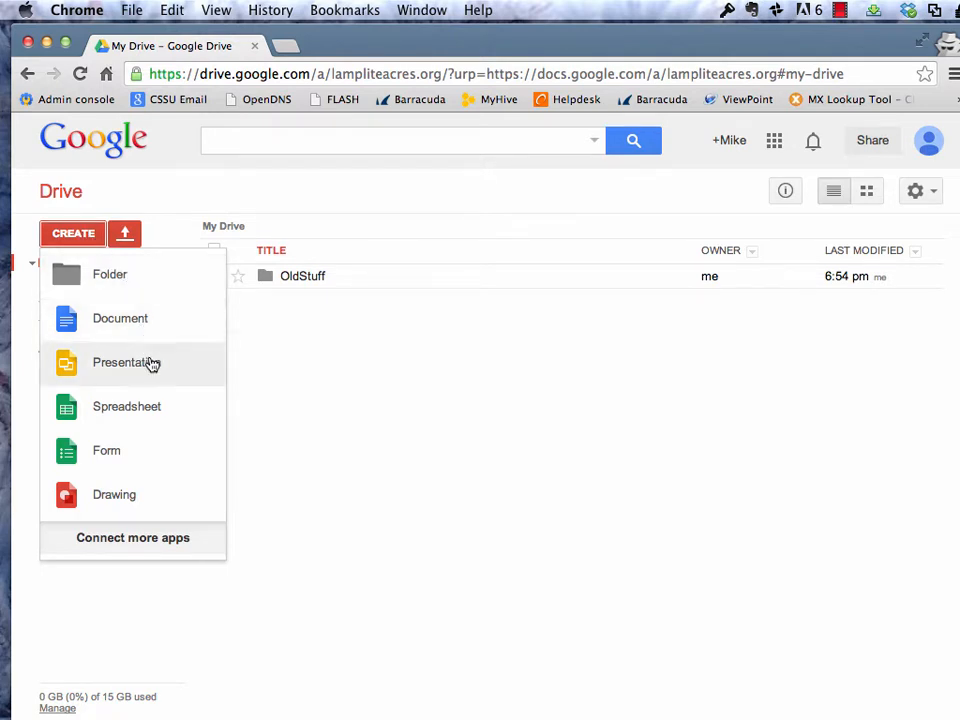
left_click(153, 408)
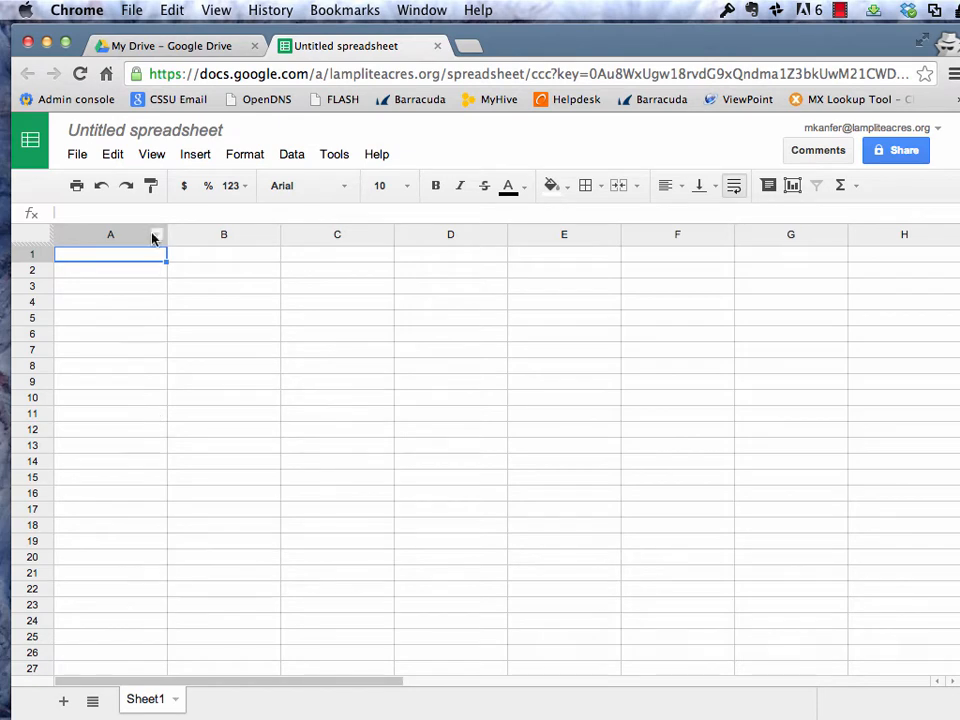
left_click(158, 133)
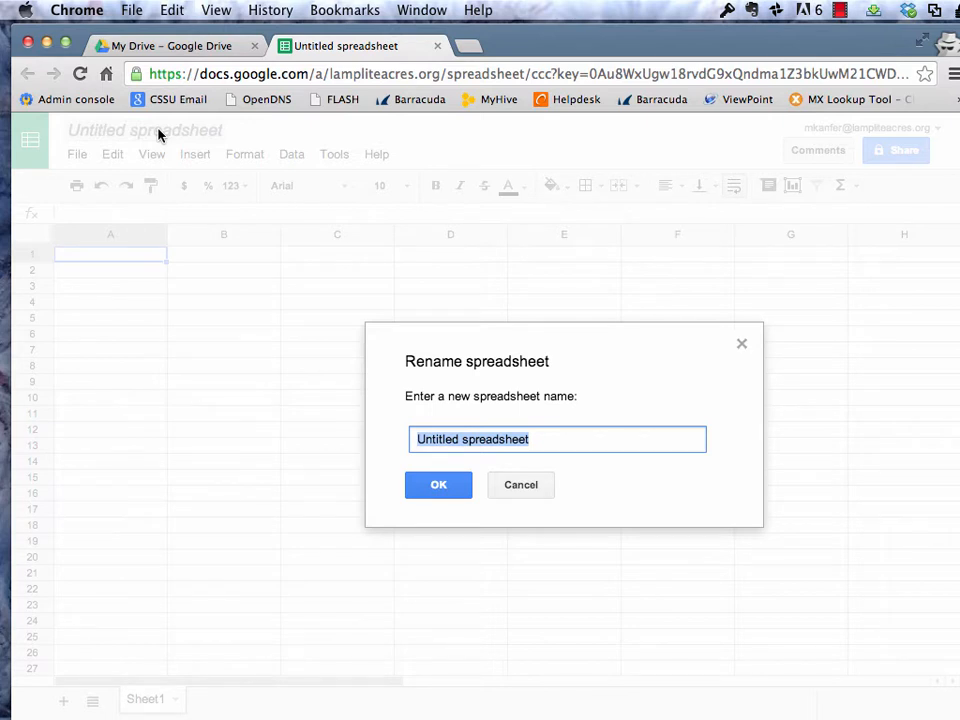
type("Spread")
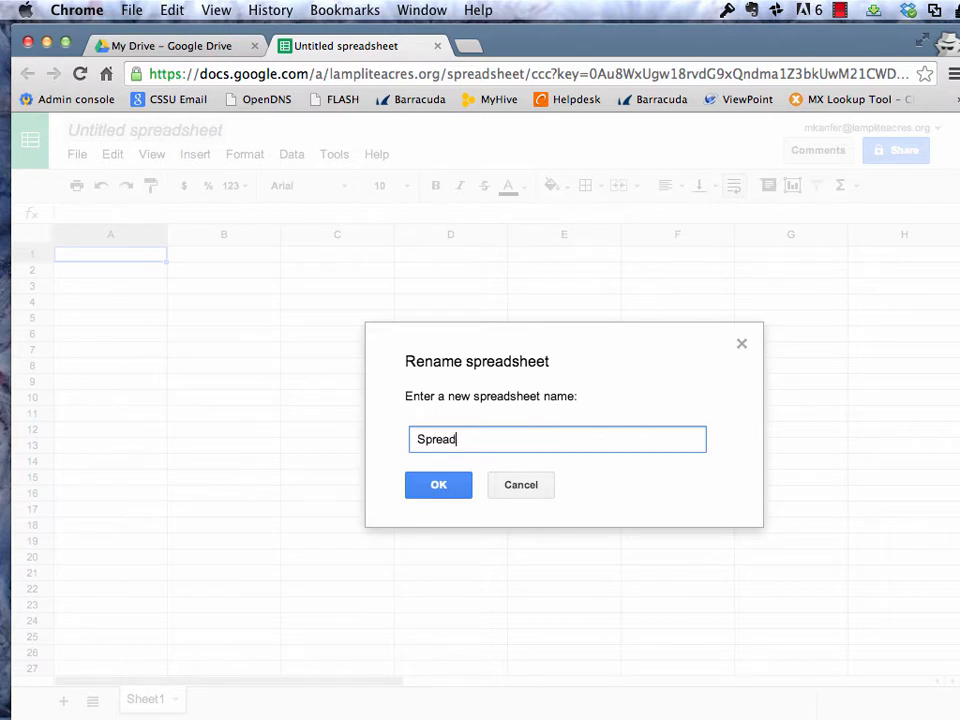
type("sheet Demo")
left_click(439, 487)
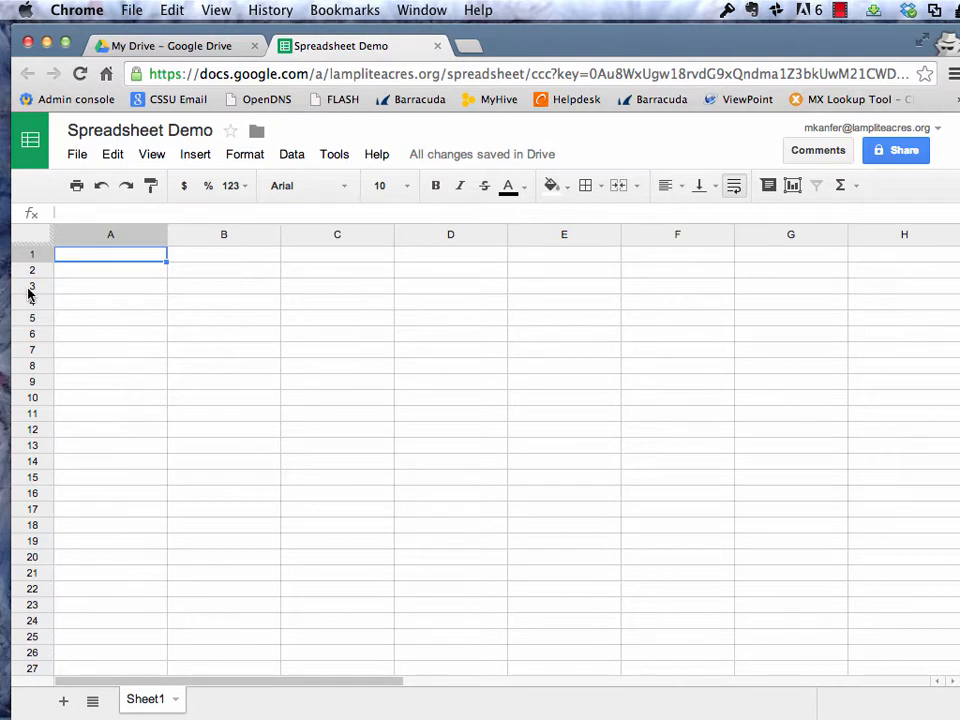
Step: Enter the label Sales in cell A2 and the amount 100.00 beside it in B2
left_click(344, 365)
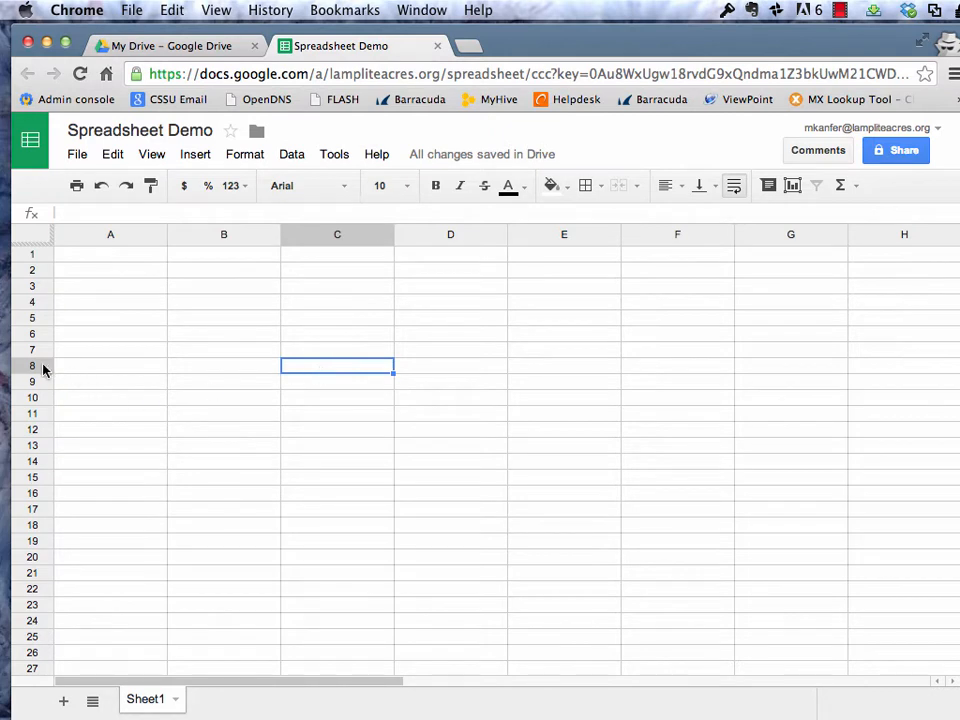
left_click(103, 257)
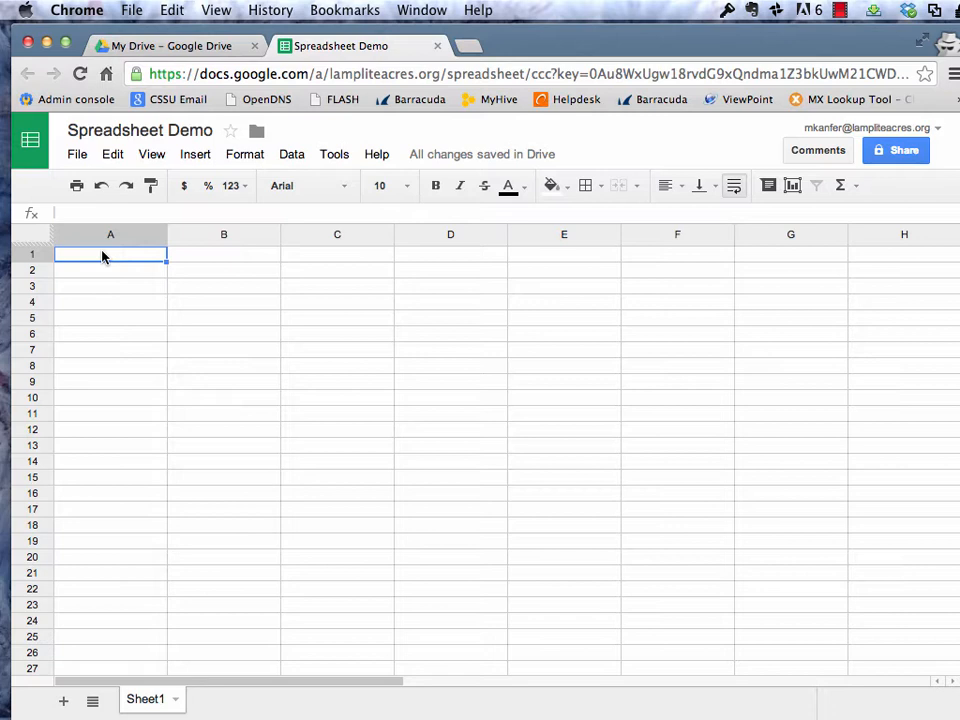
key("Down")
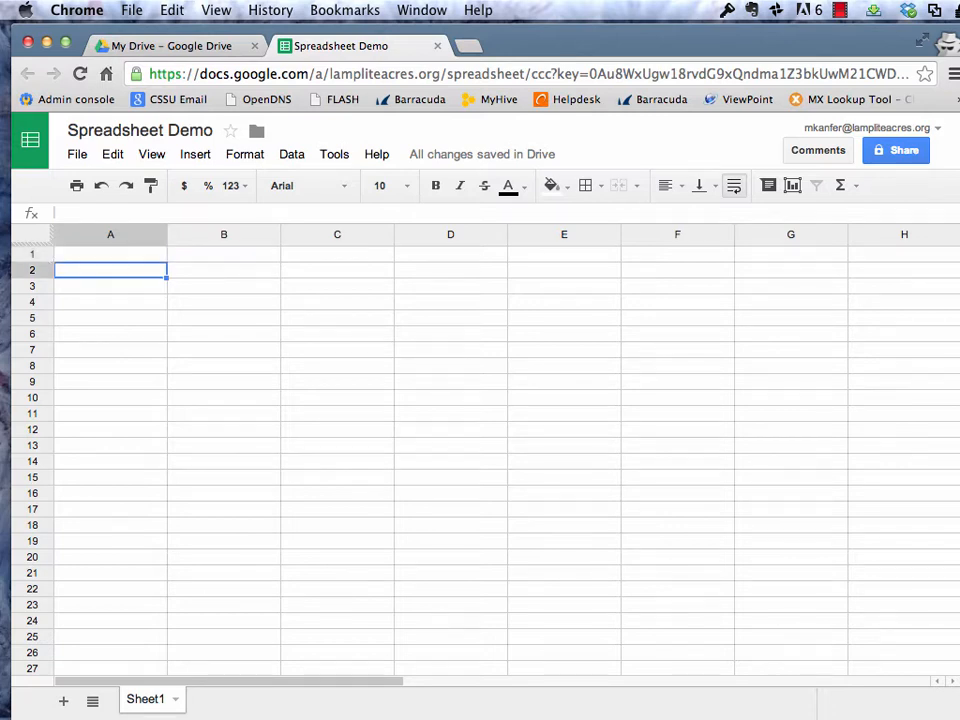
type("Sales")
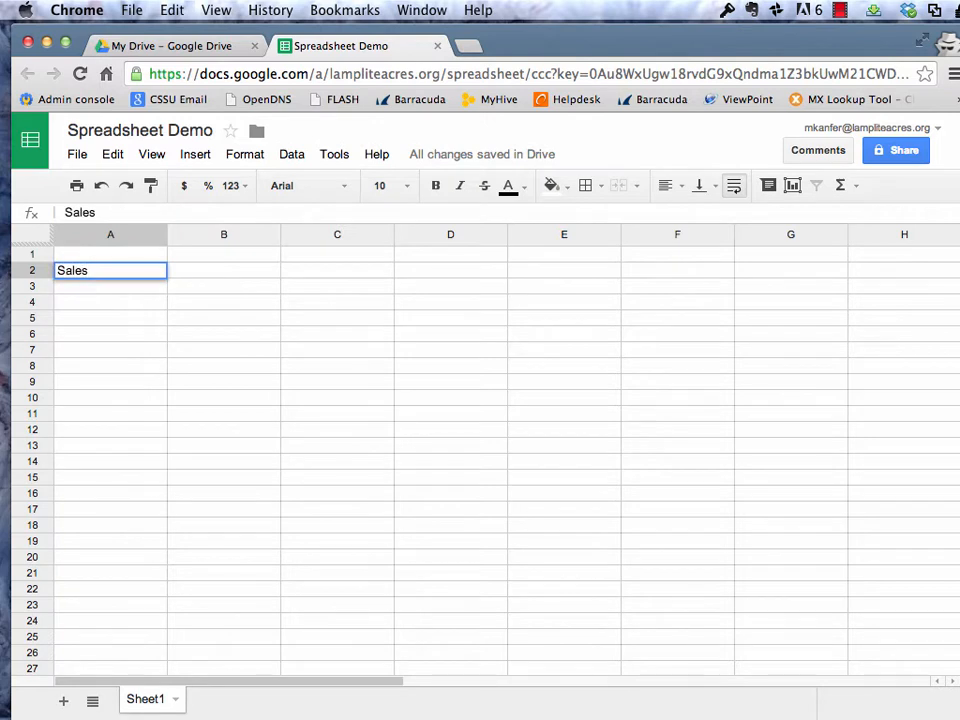
key("Tab")
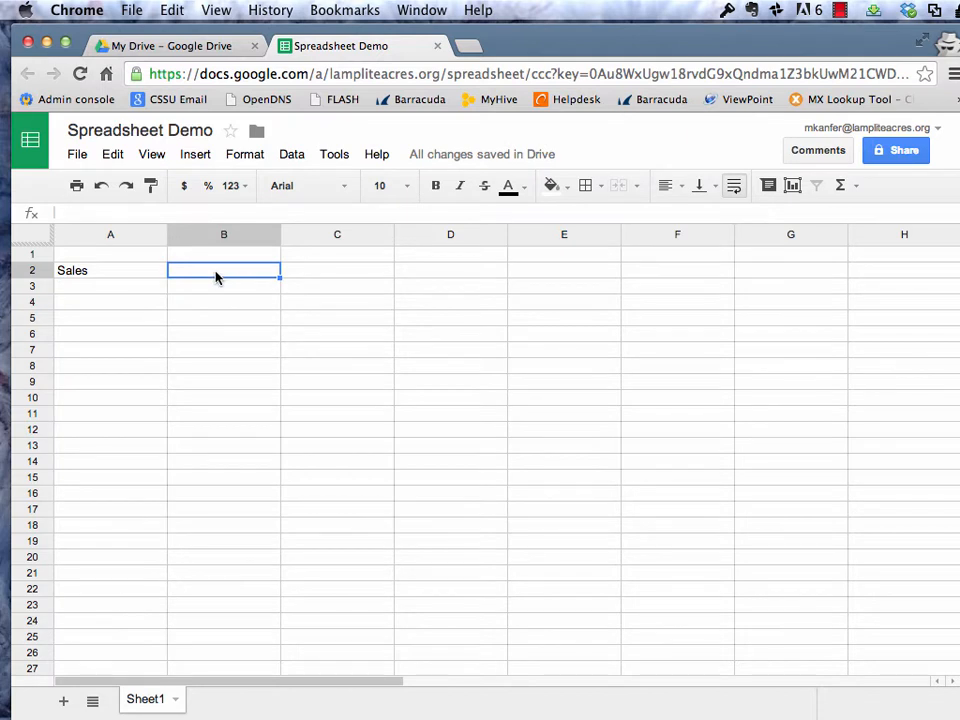
type("100.00")
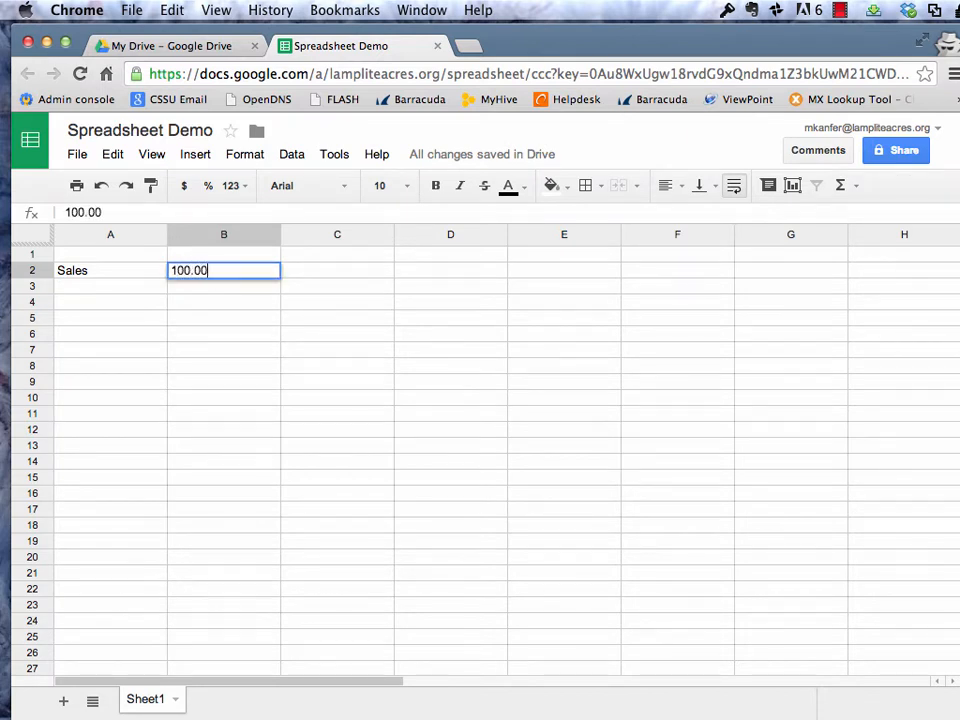
key("Return")
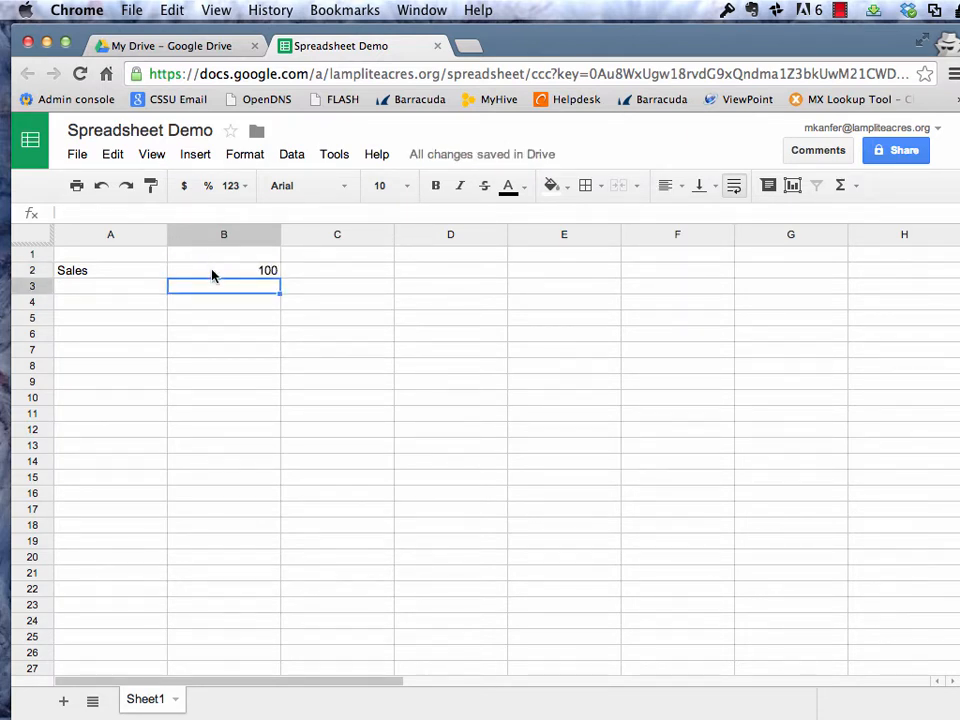
Step: Try to append .00 to the amount in B2 so it keeps two decimal places
left_click(212, 272)
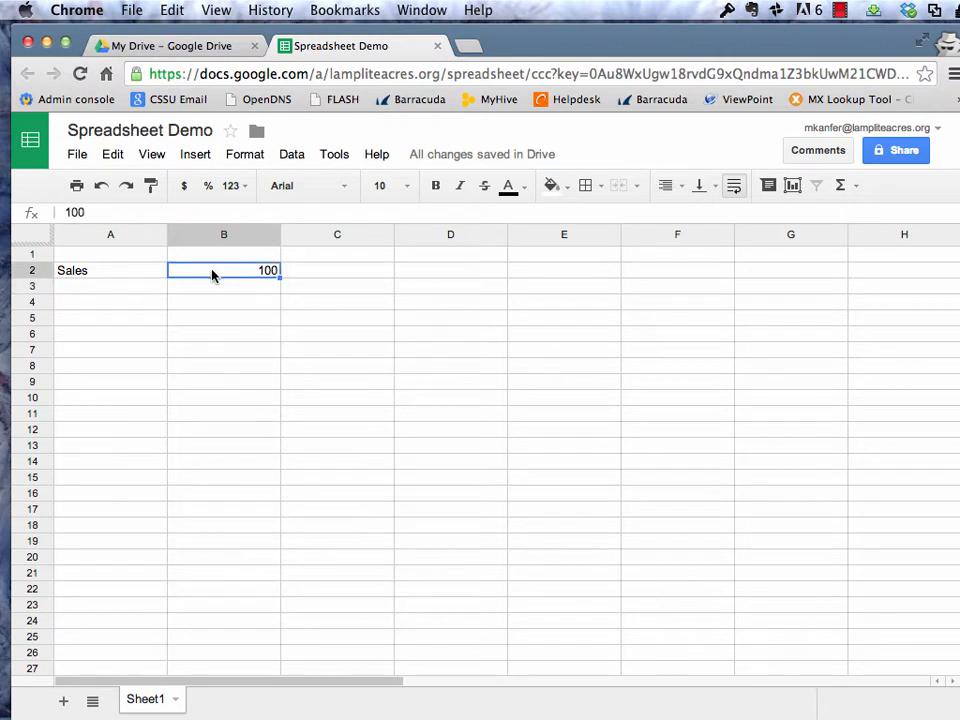
key("Return")
type(".00")
key("Return")
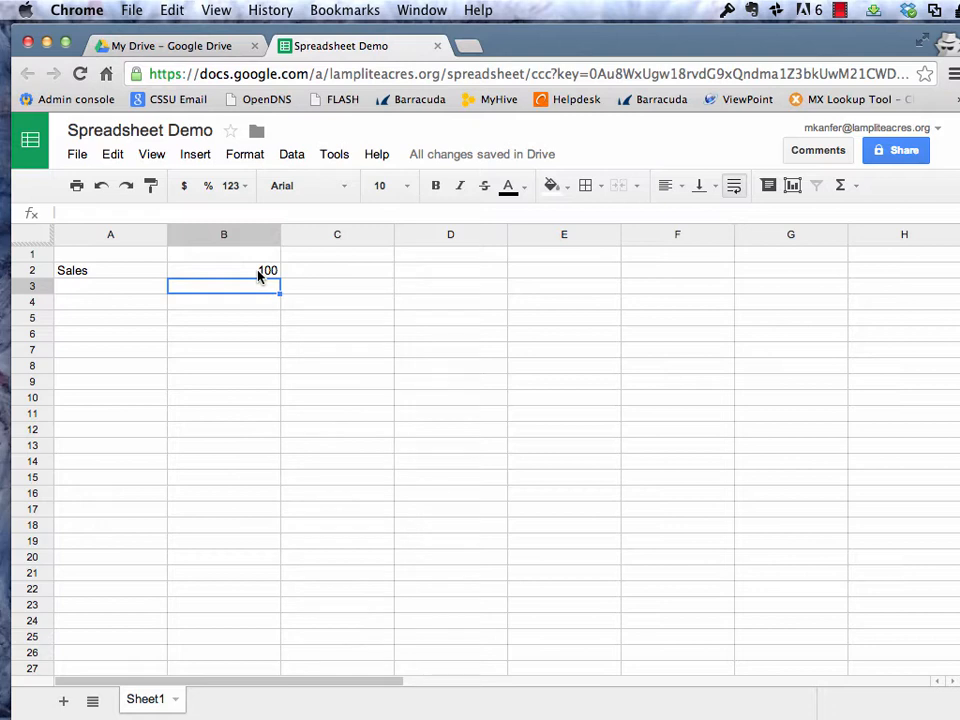
left_click(255, 274)
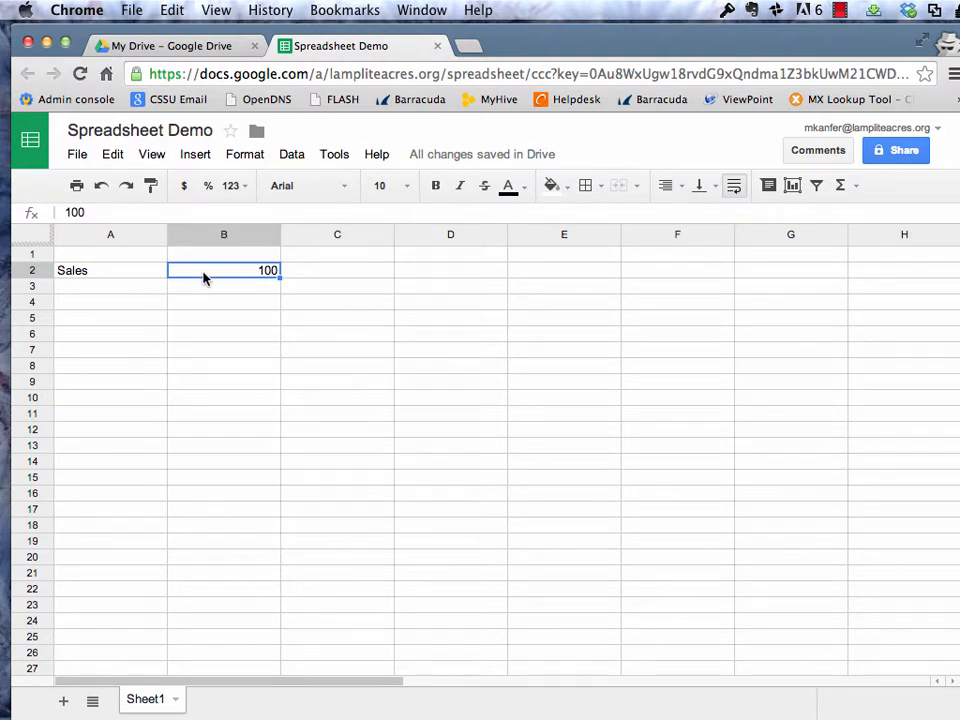
Step: Enter the starting numbers 1 and 2 in cells A4 and B4
left_click(109, 309)
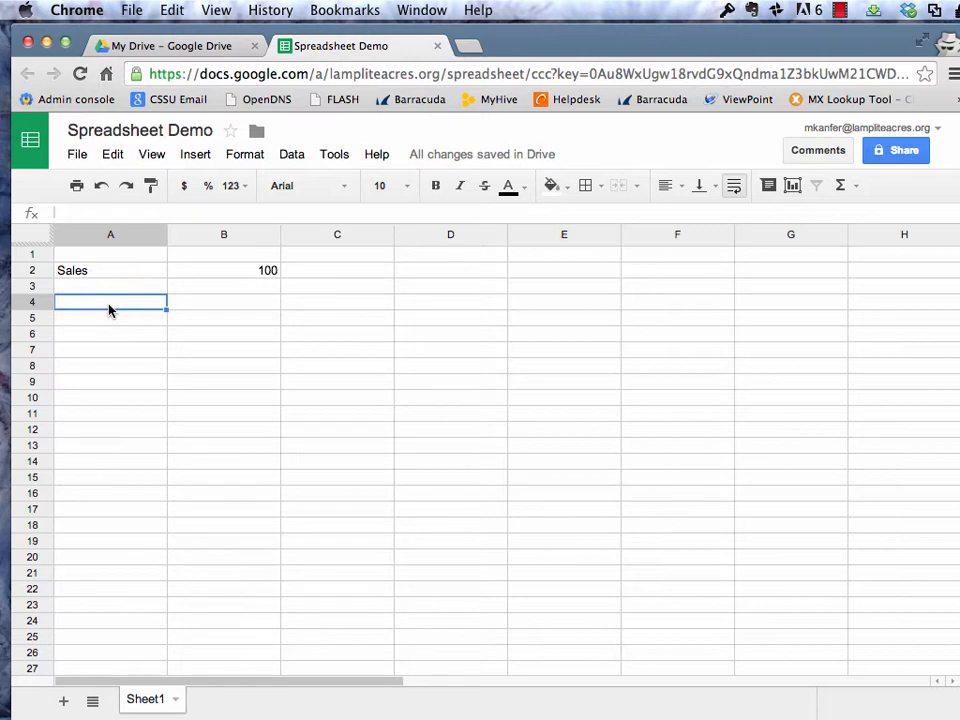
type("1")
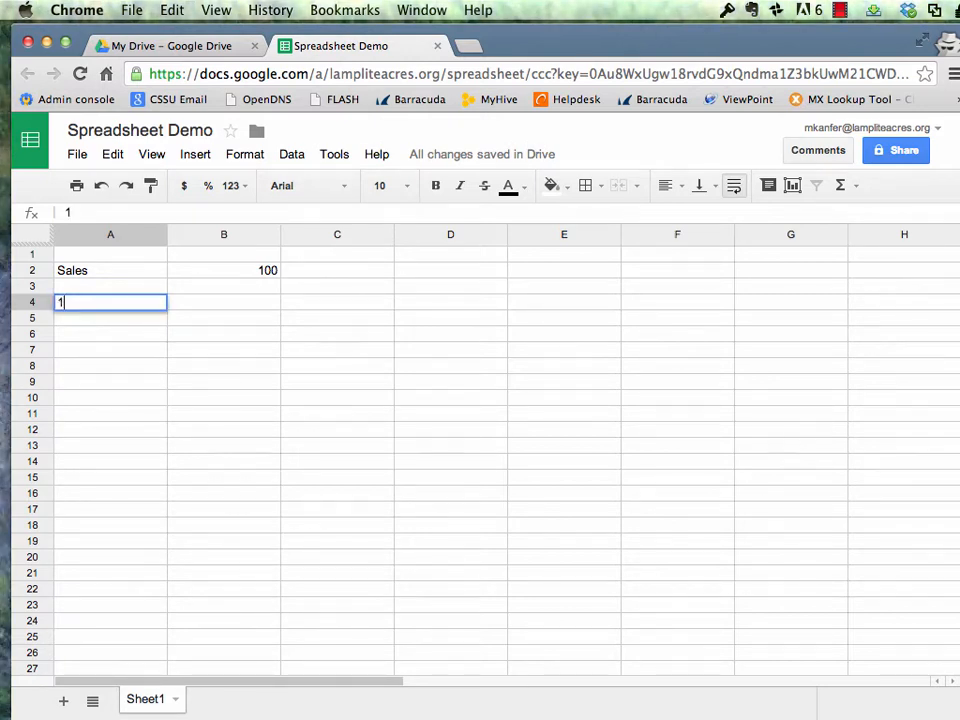
key("Tab")
type("2")
key("Tab")
Step: Extend the number series from A4:B4 across row 4 to column F using autofill
left_click(110, 302)
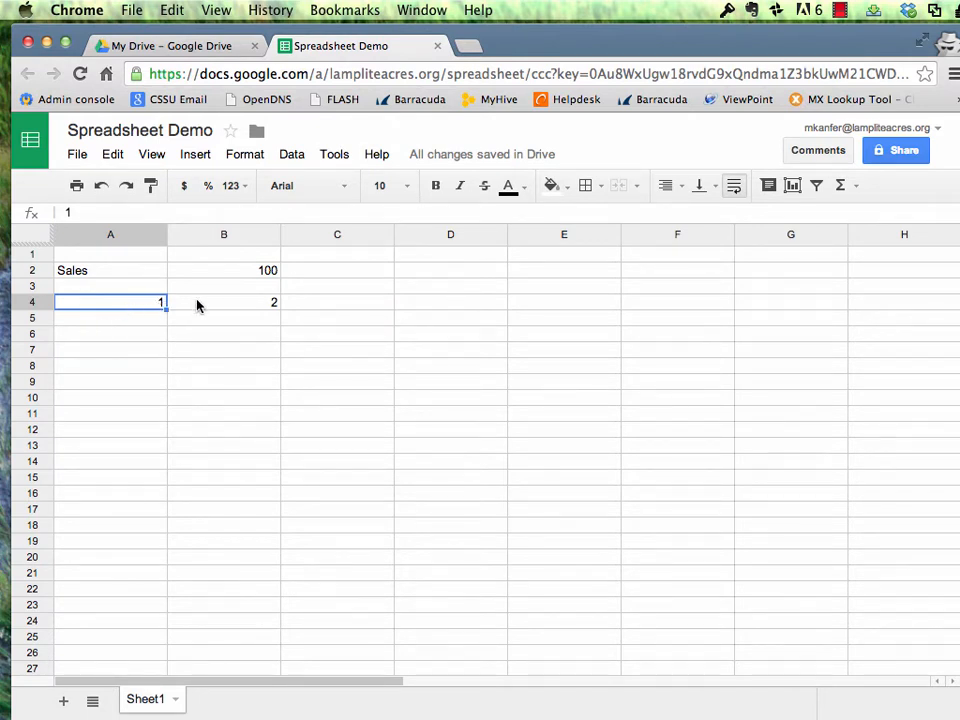
left_click(197, 303, "shift")
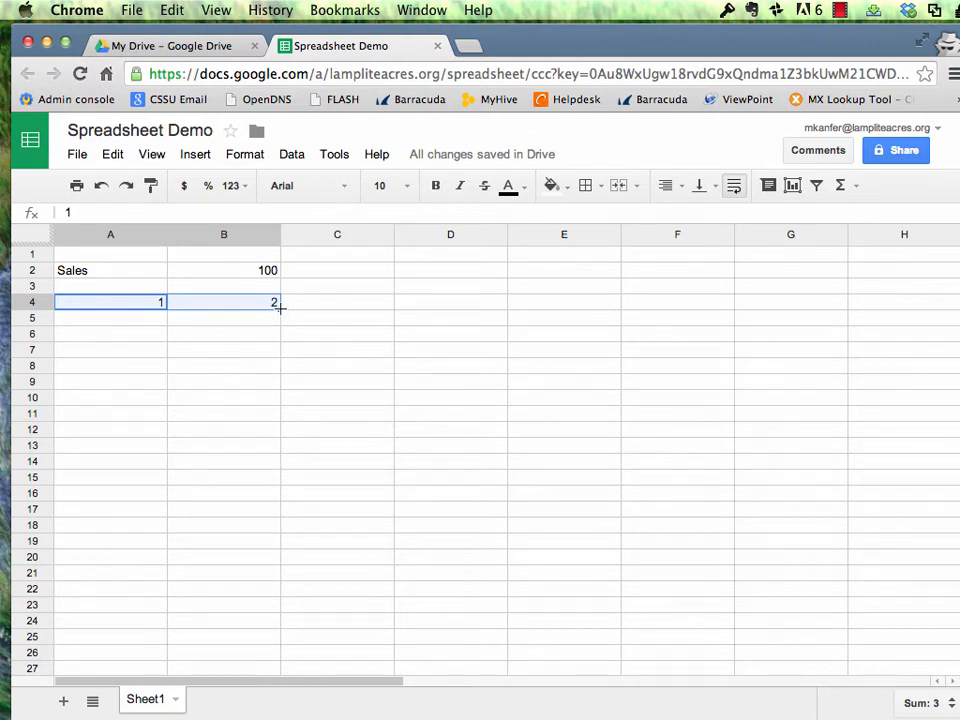
left_click_drag(279, 307, 419, 304)
left_click_drag(500, 306, 679, 304)
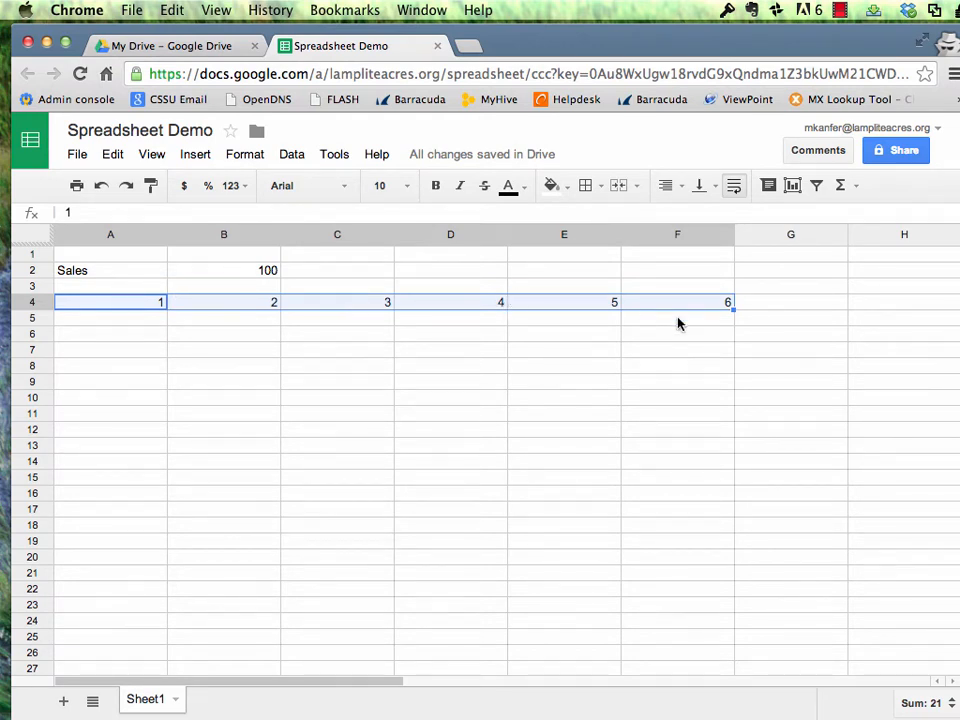
Step: Enter Monday in cell A6 and Tuesday in cell B6
left_click(90, 338)
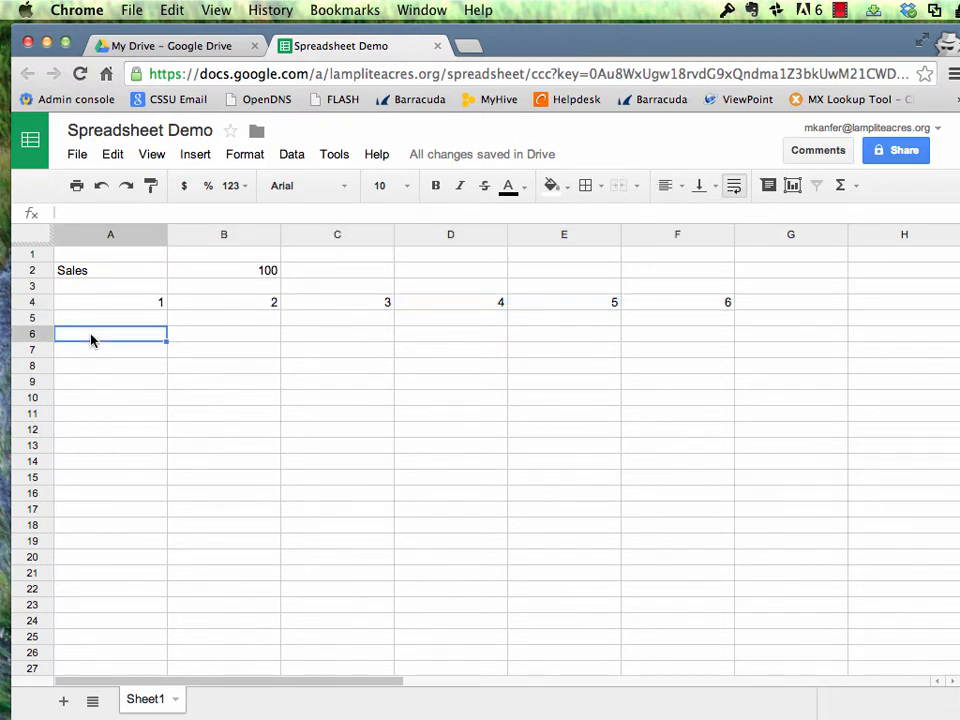
type("Monday")
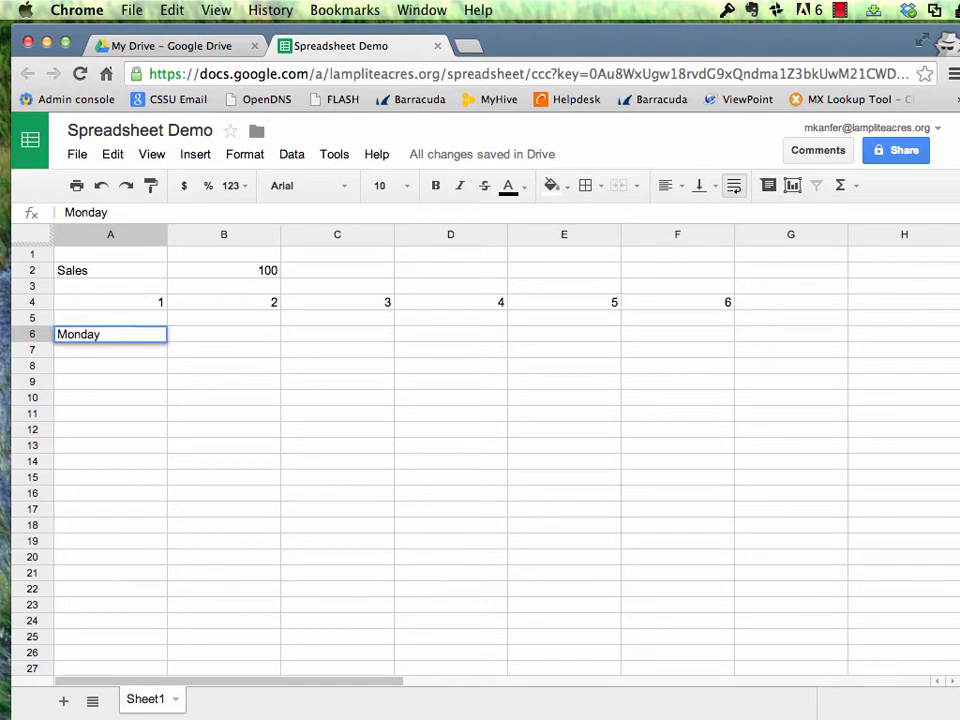
key("Tab")
type("Tuesday")
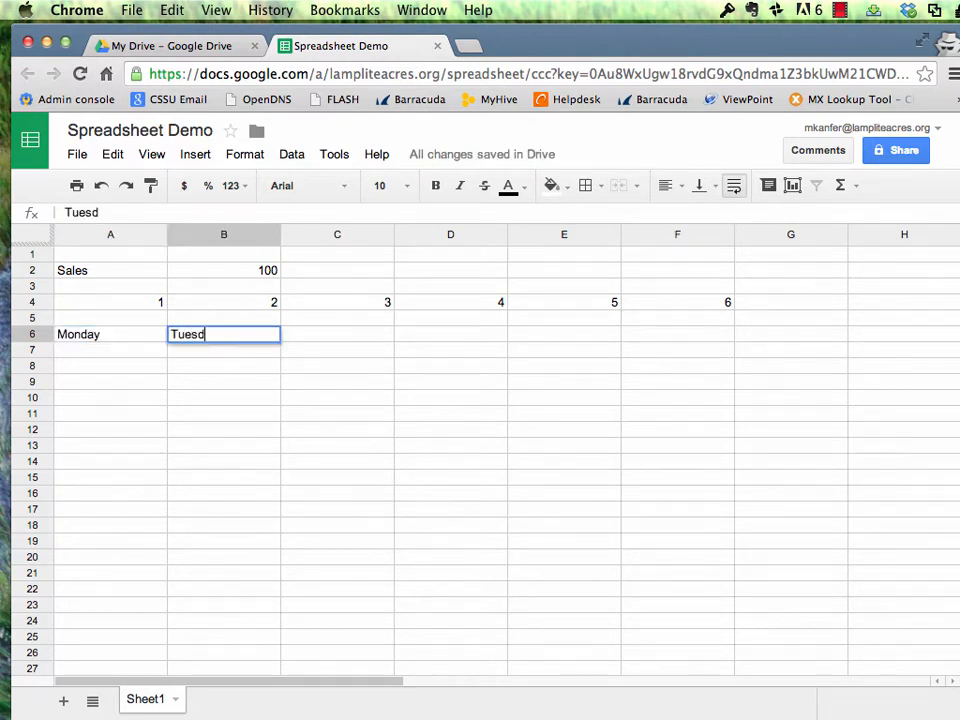
key("BackSpace")
type("ay")
key("Return")
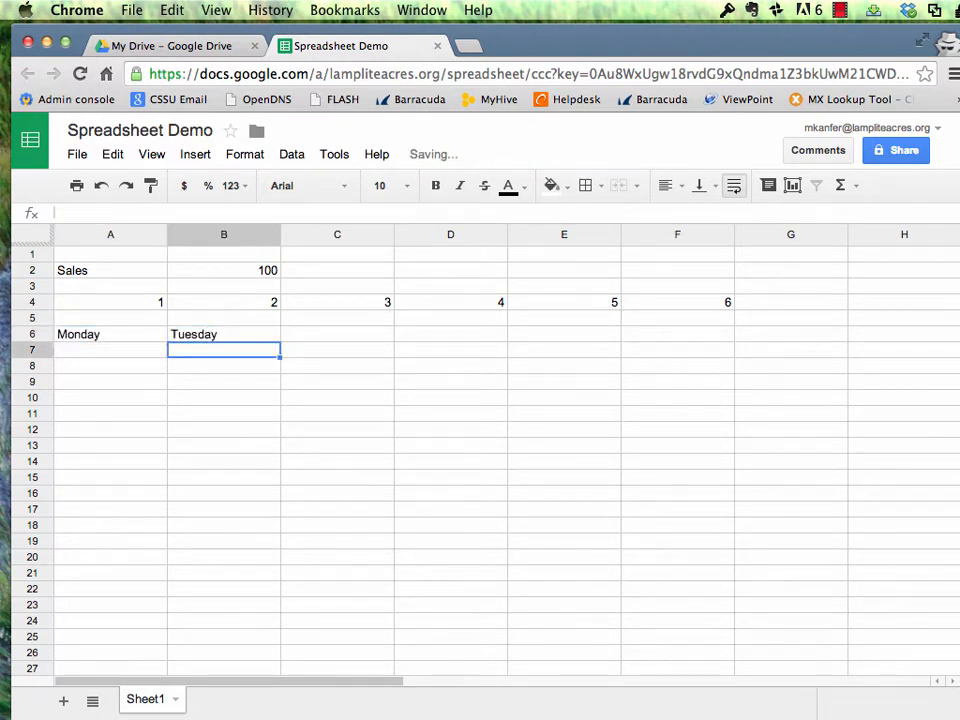
Step: Autofill the weekday series from A6:B6 across row 6 to column H
key("Up")
key("Left")
key("shift+Right")
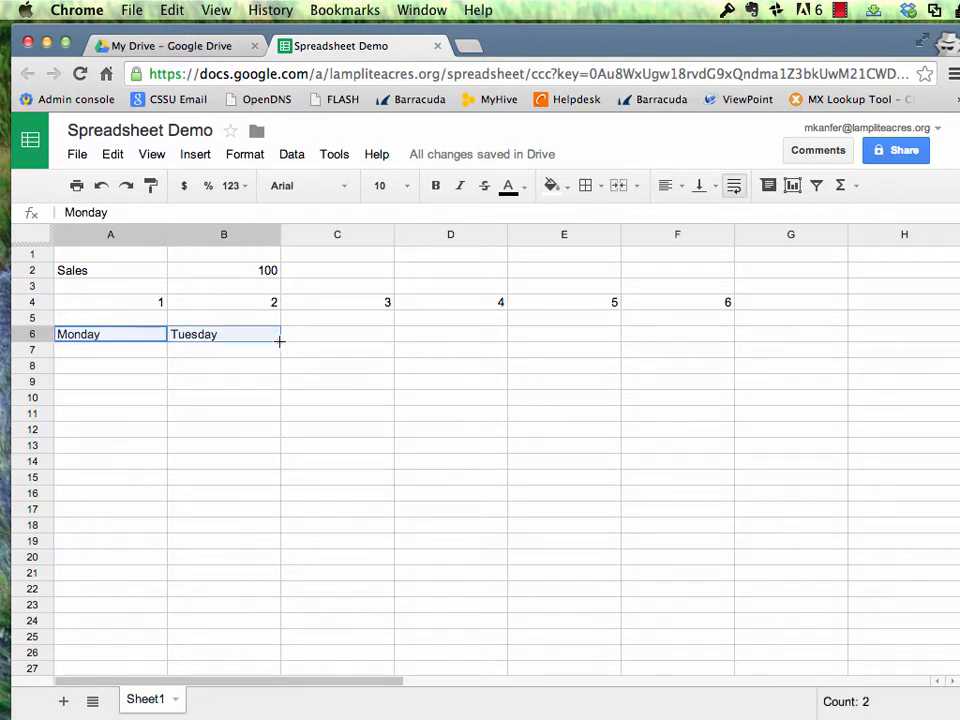
left_click_drag(279, 341, 640, 350)
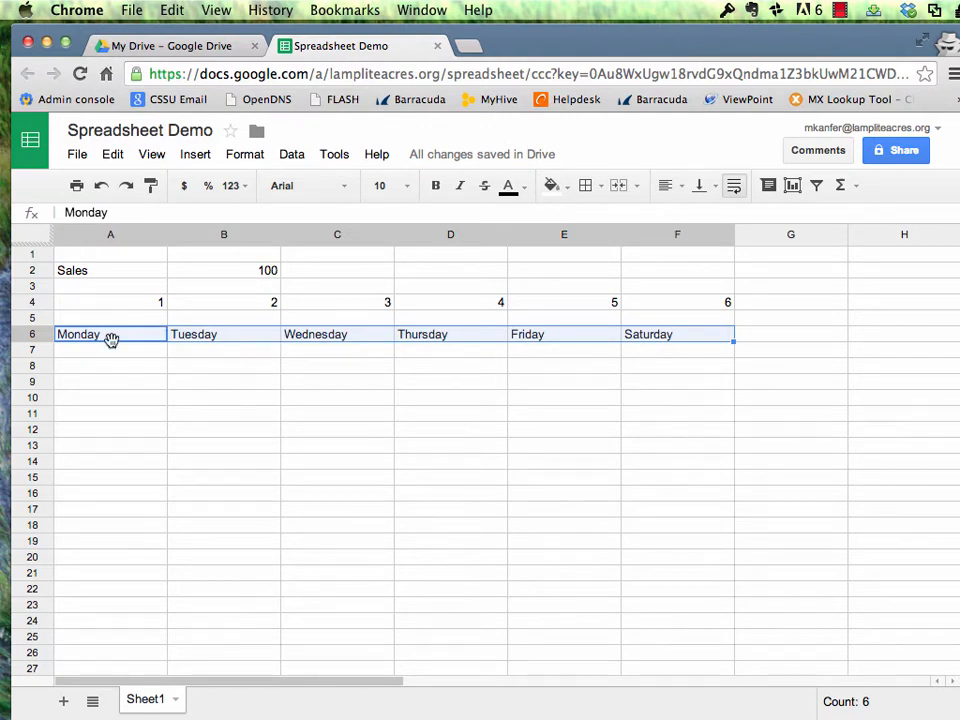
left_click_drag(732, 339, 887, 338)
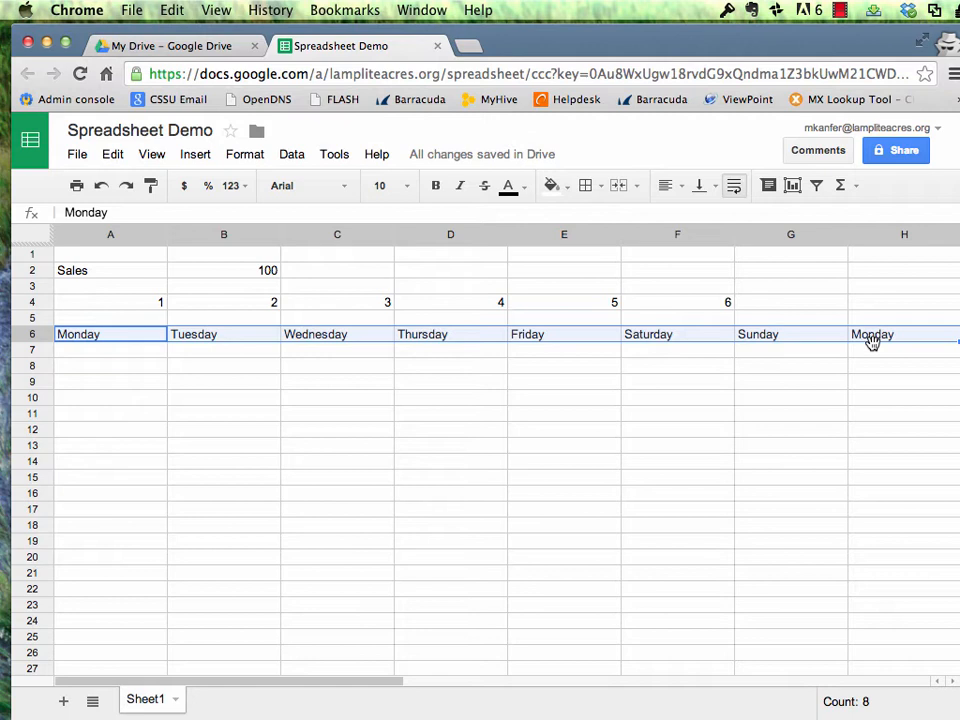
Step: Enter Thursday in cell A8 and Friday in cell B8
left_click(126, 366)
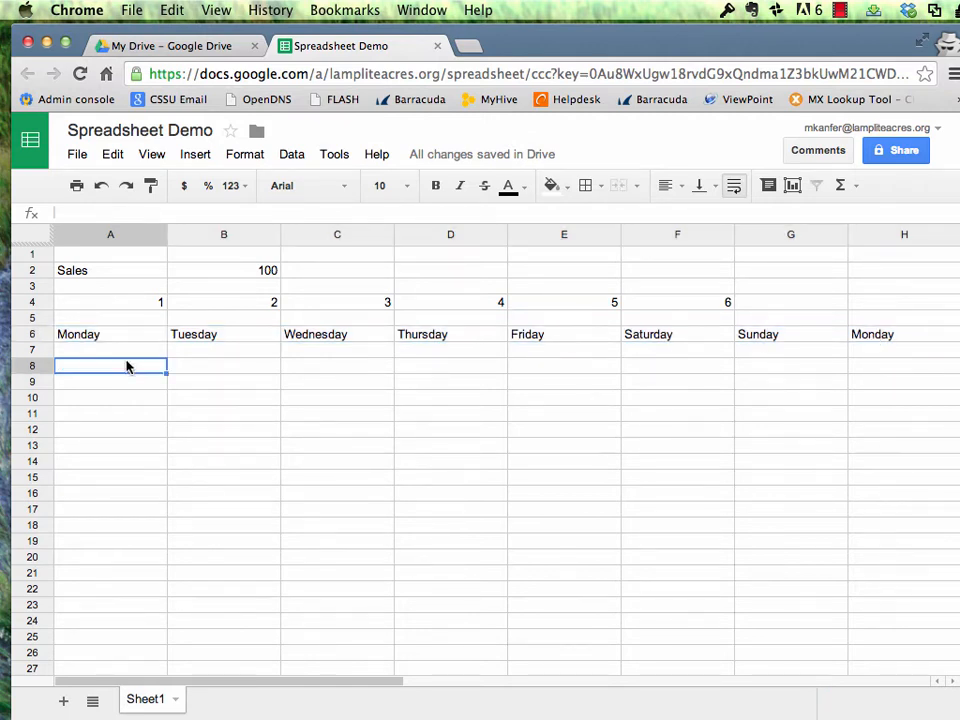
type("Thursday")
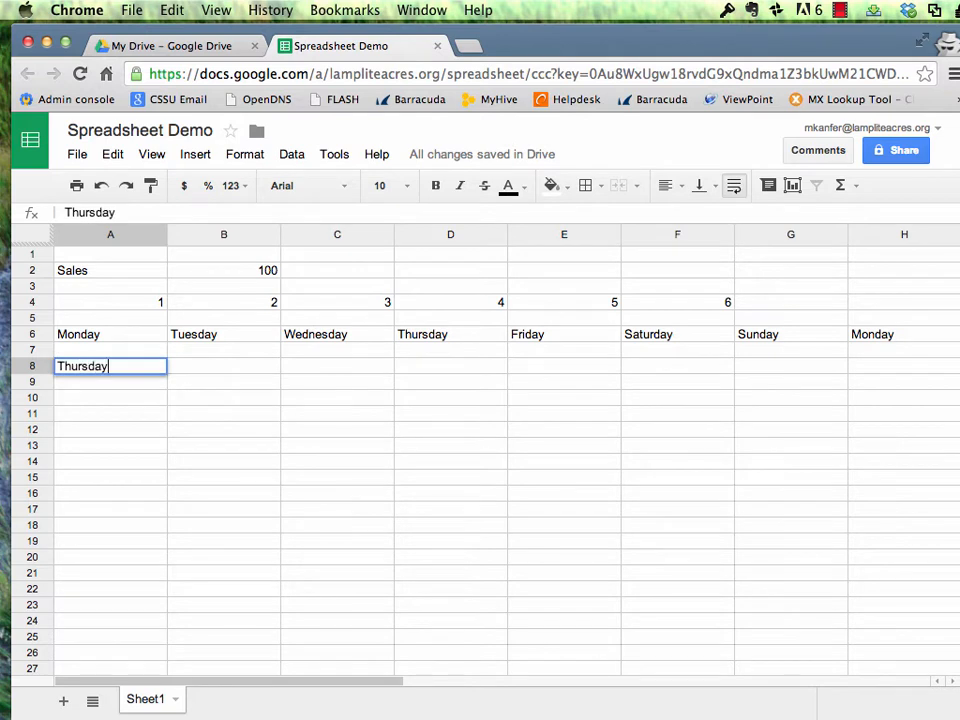
key("Tab")
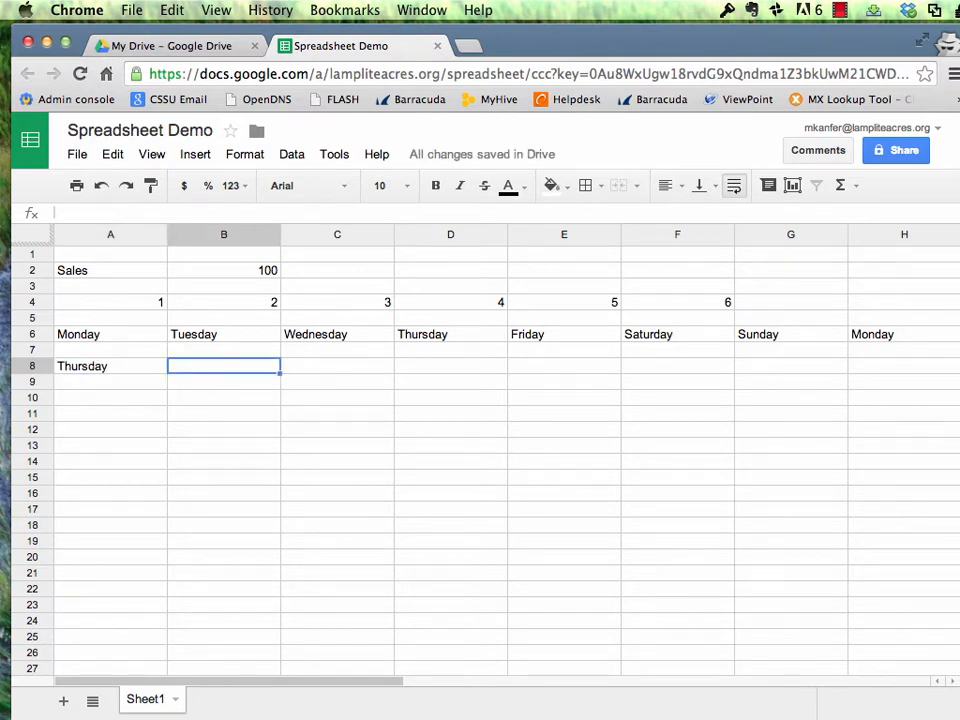
type("Friday")
key("Return")
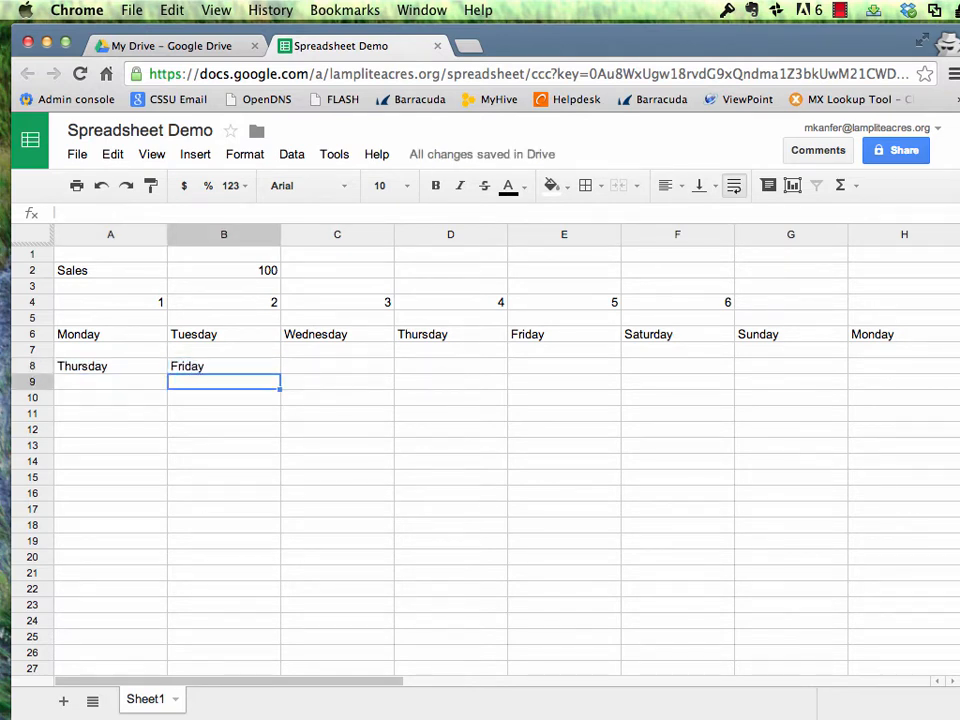
Step: Autofill the weekday series from A8:B8 across row 8 to column D
key("Up")
key("Left")
key("shift+Right")
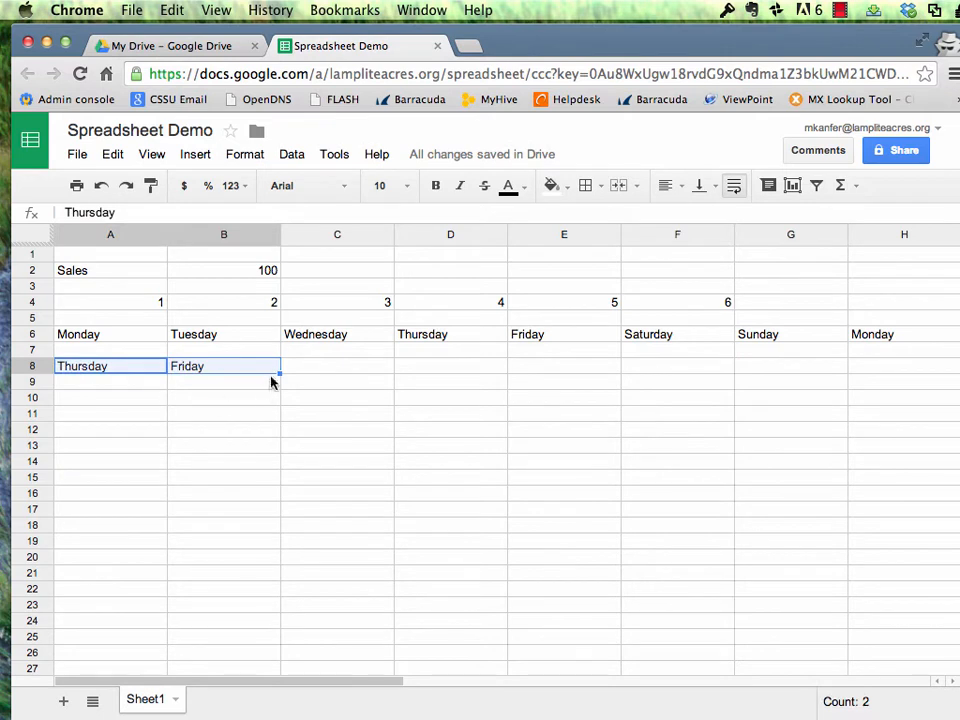
left_click_drag(282, 371, 501, 379)
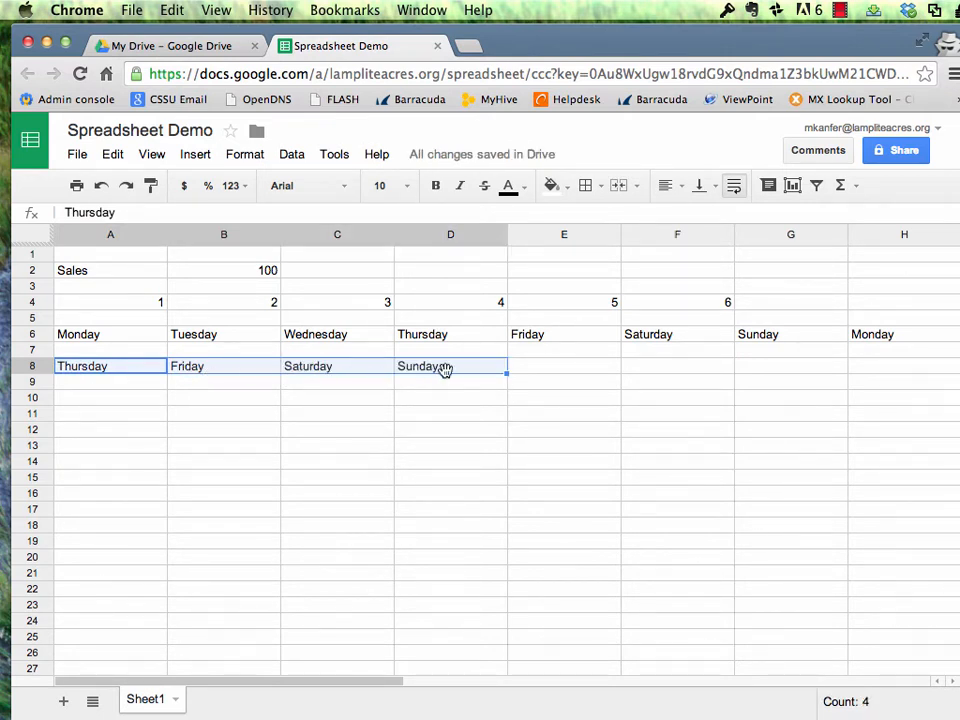
Step: Enter the starting numbers 2 and 4 in cells A10 and B10
left_click(105, 403)
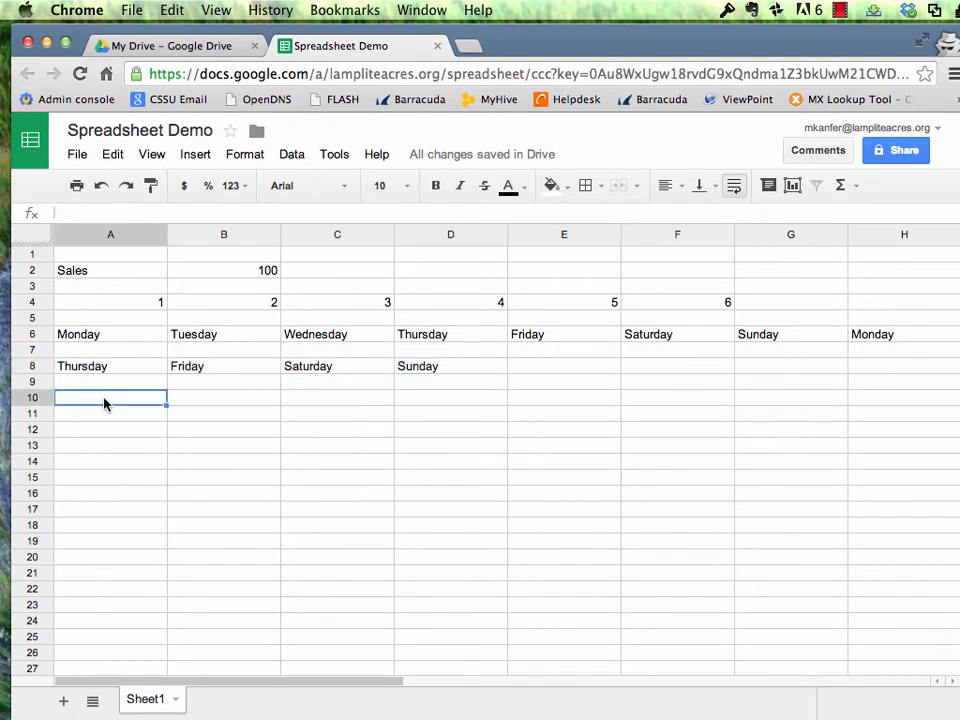
type("2")
key("Tab")
type("4")
key("Tab")
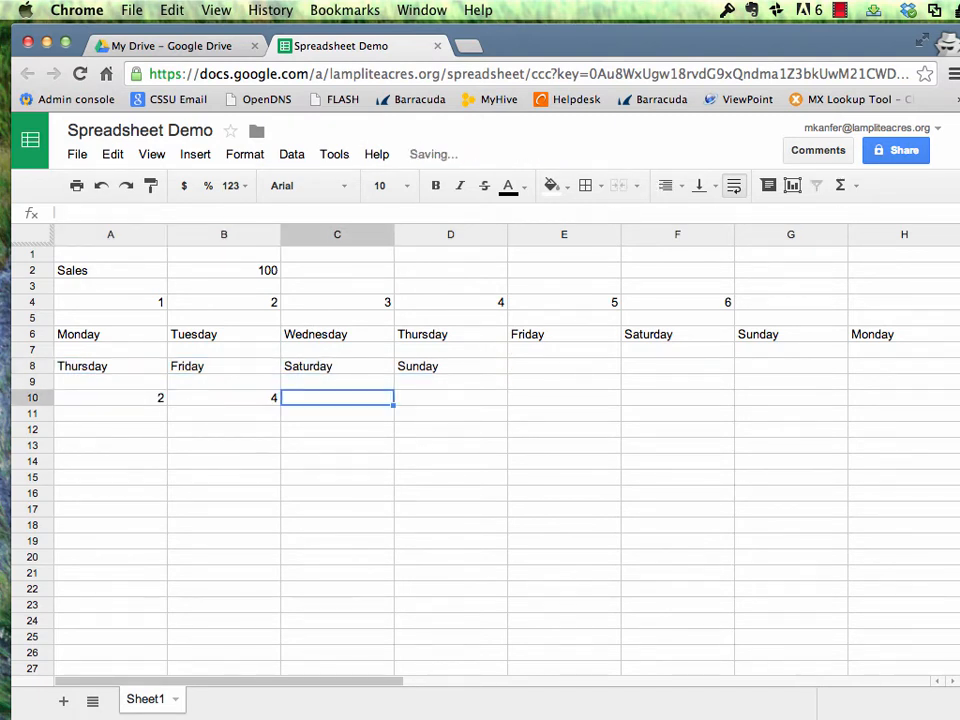
Step: Autofill the number series from A10:B10 across row 10 to column E
key("Left")
left_click_drag(139, 403, 230, 401)
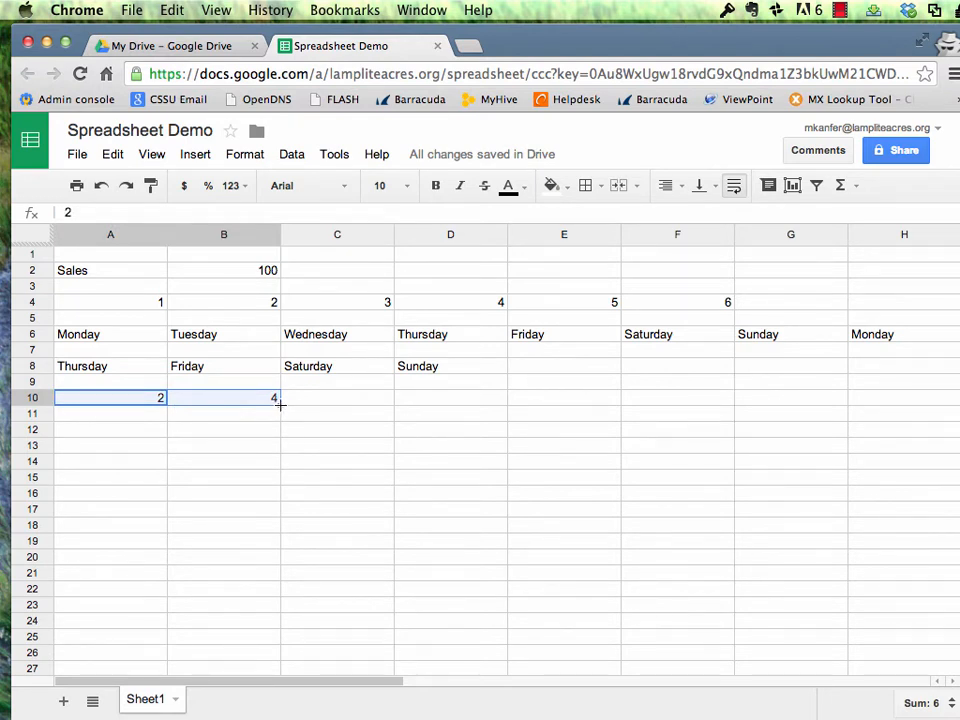
left_click_drag(281, 405, 538, 399)
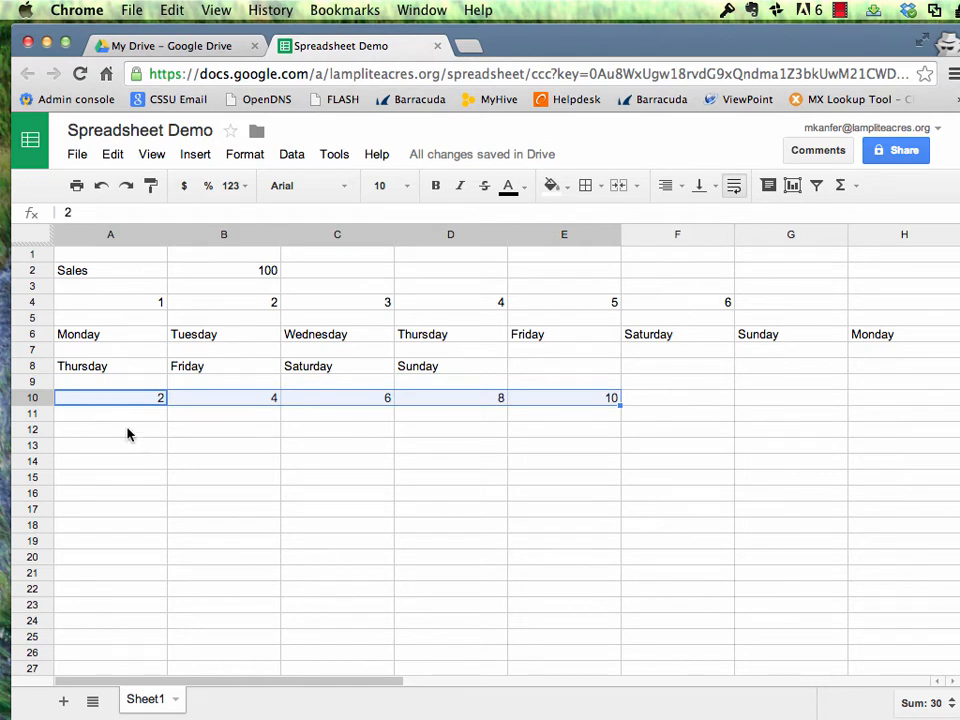
Step: Enter Jan in cell A12 and Feb in cell B12, and autofill the month series across row 12 to column E
left_click(123, 436)
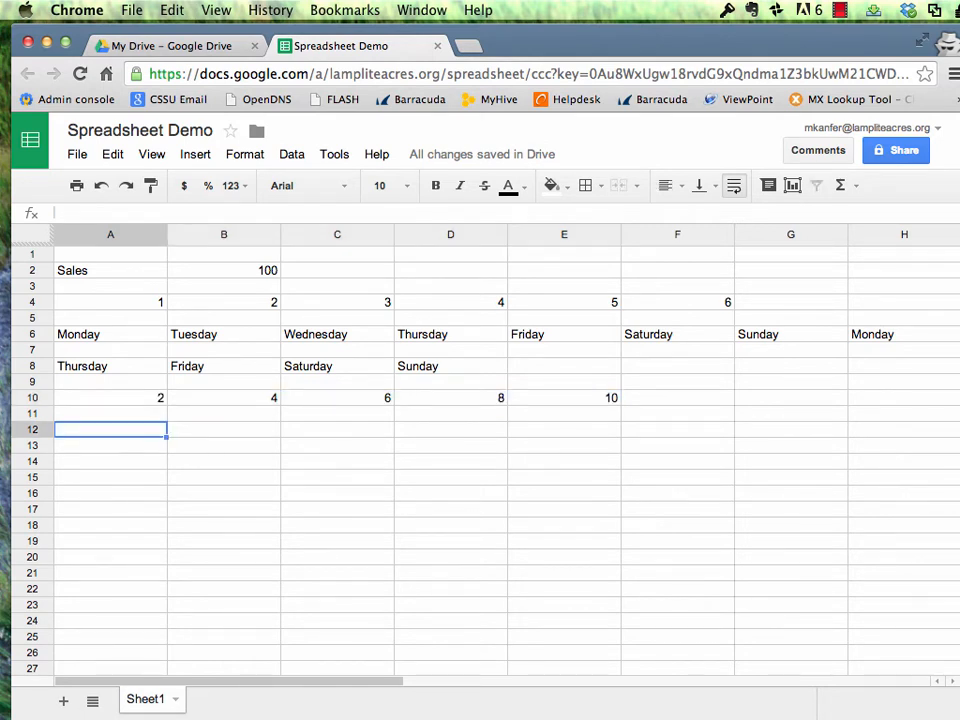
type("Jan")
key("Tab")
type("Fe")
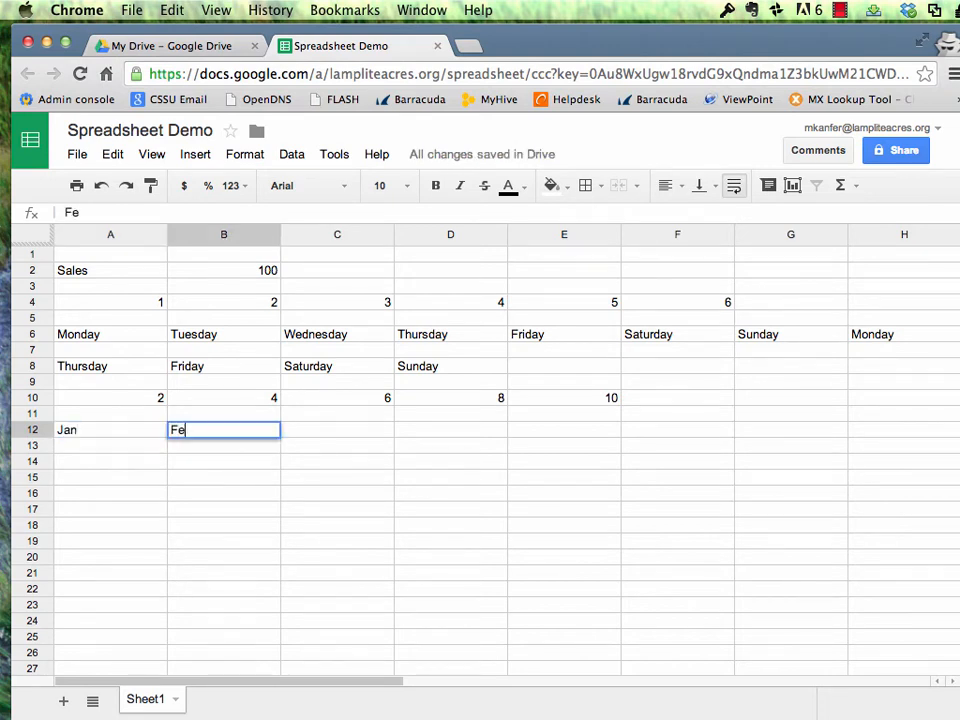
type("b")
left_click_drag(110, 430, 551, 437)
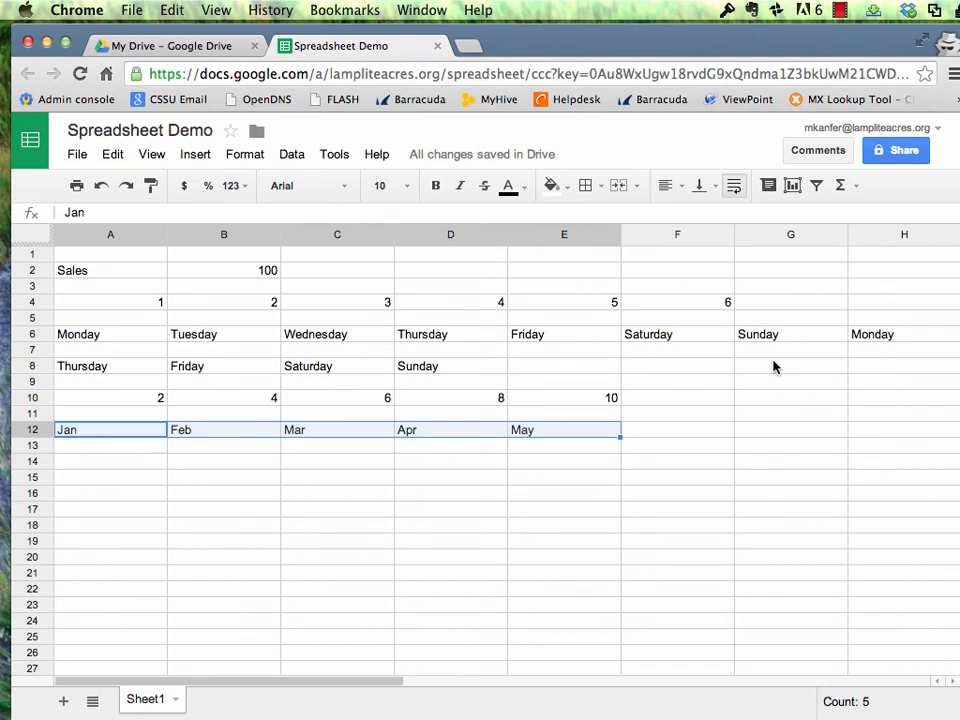
Step: Open the spreadsheet's sharing settings and add the collaborator's e-mail address as an invitee
left_click(903, 150)
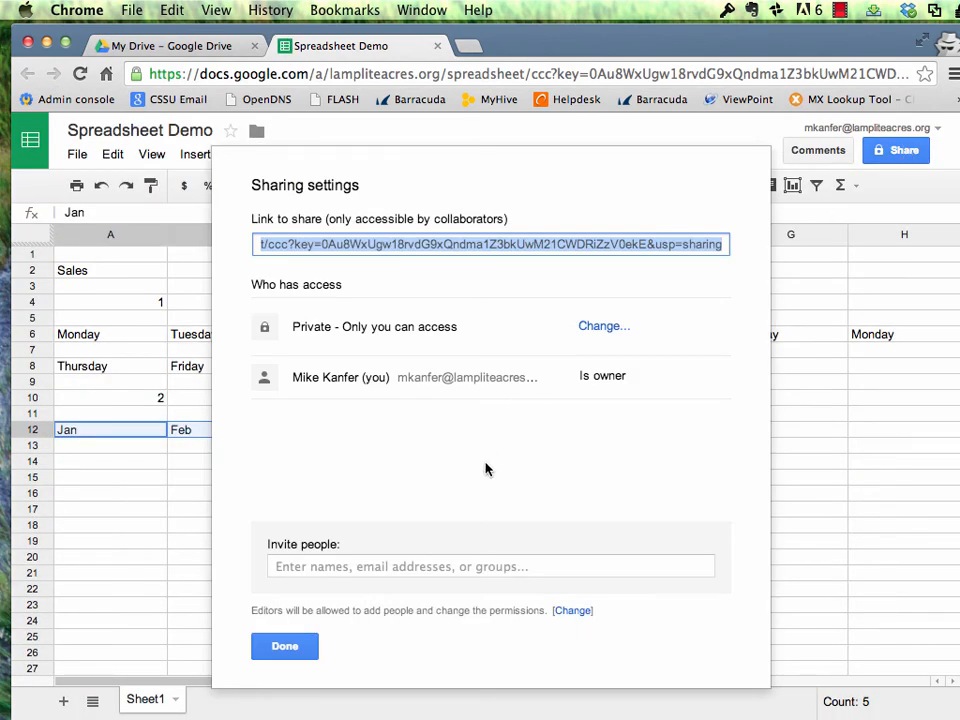
left_click(426, 565)
type("kanferm")
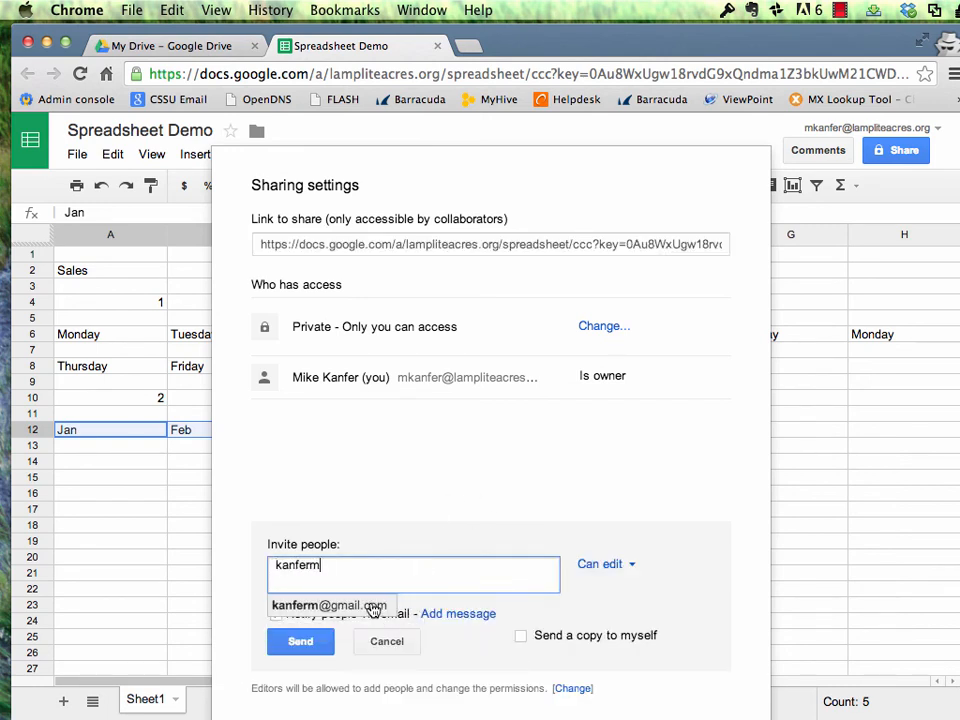
left_click(305, 606)
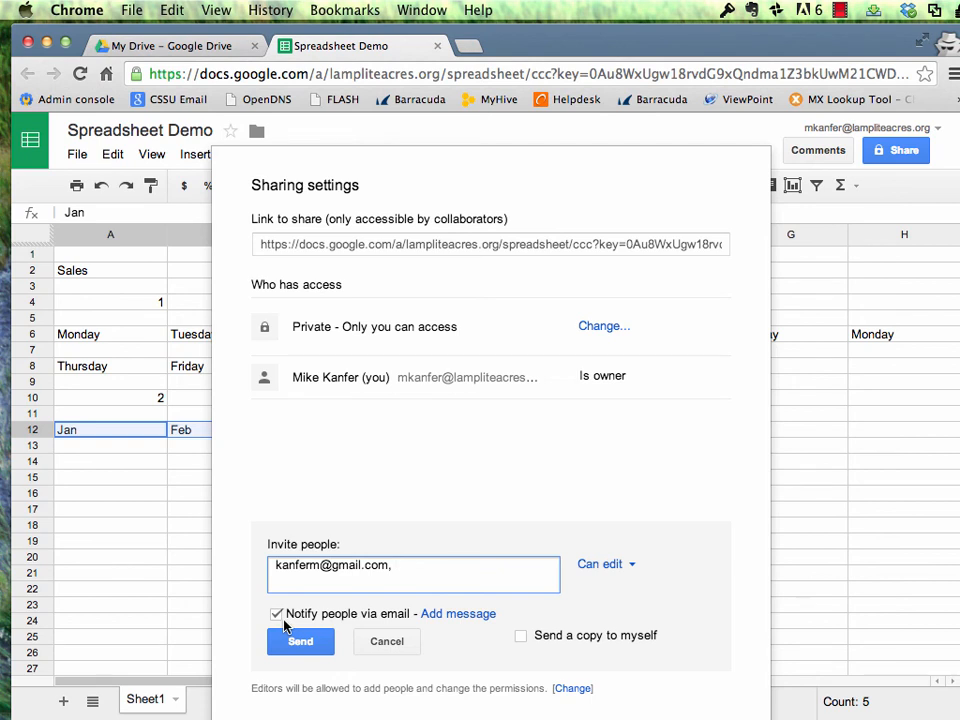
Step: Add the message "Here is the spreadsheet I am sharing with you." to the invitation's e-mail notification
left_click(440, 615)
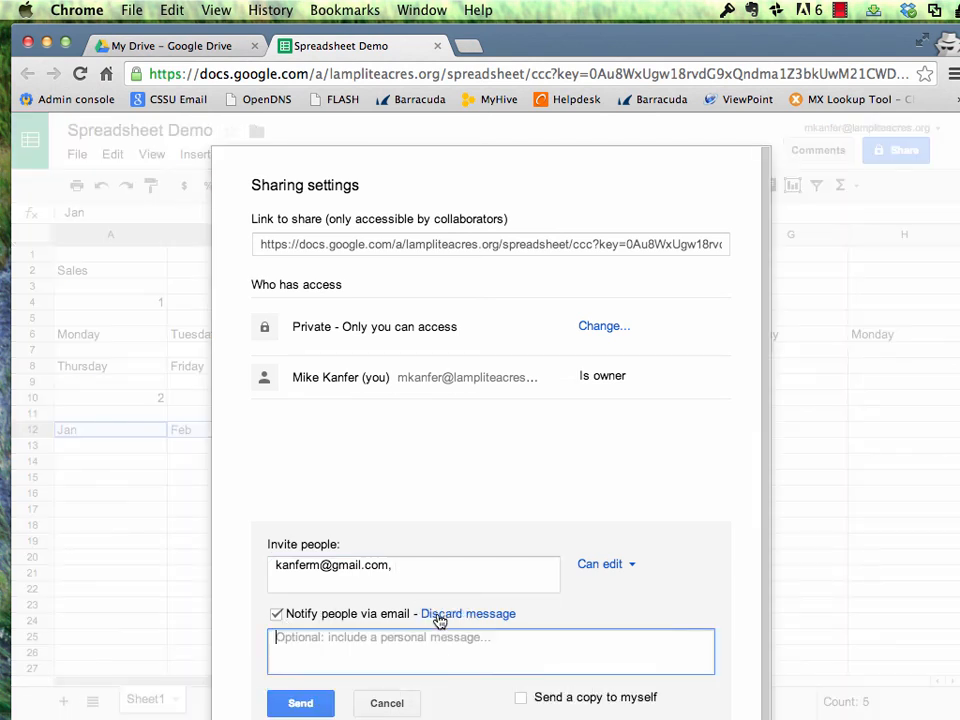
type("He")
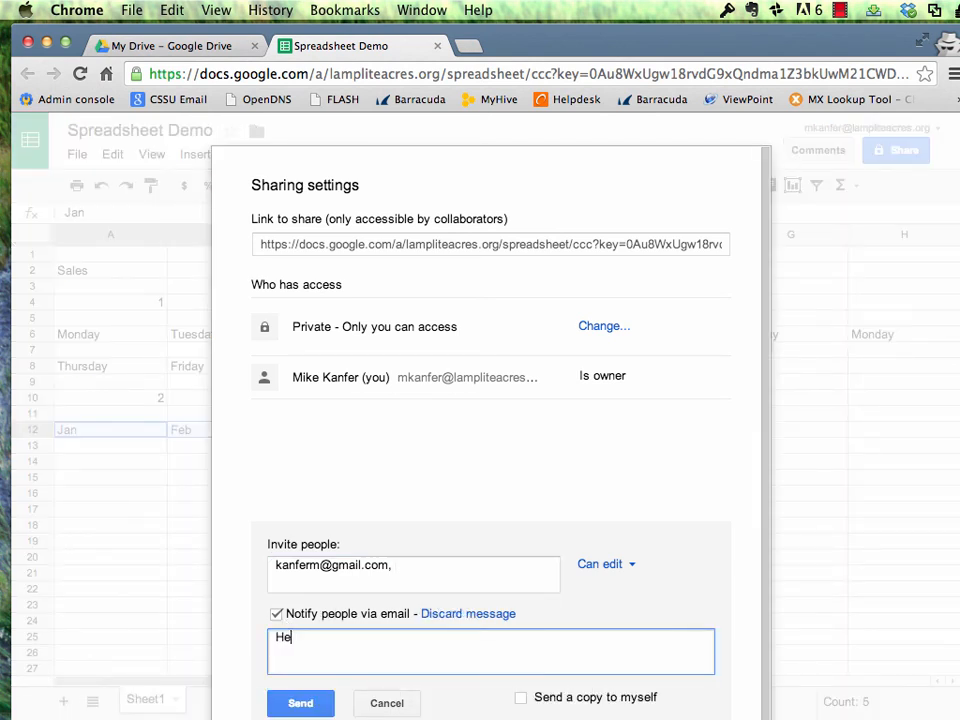
type("re is the spreadsheet i")
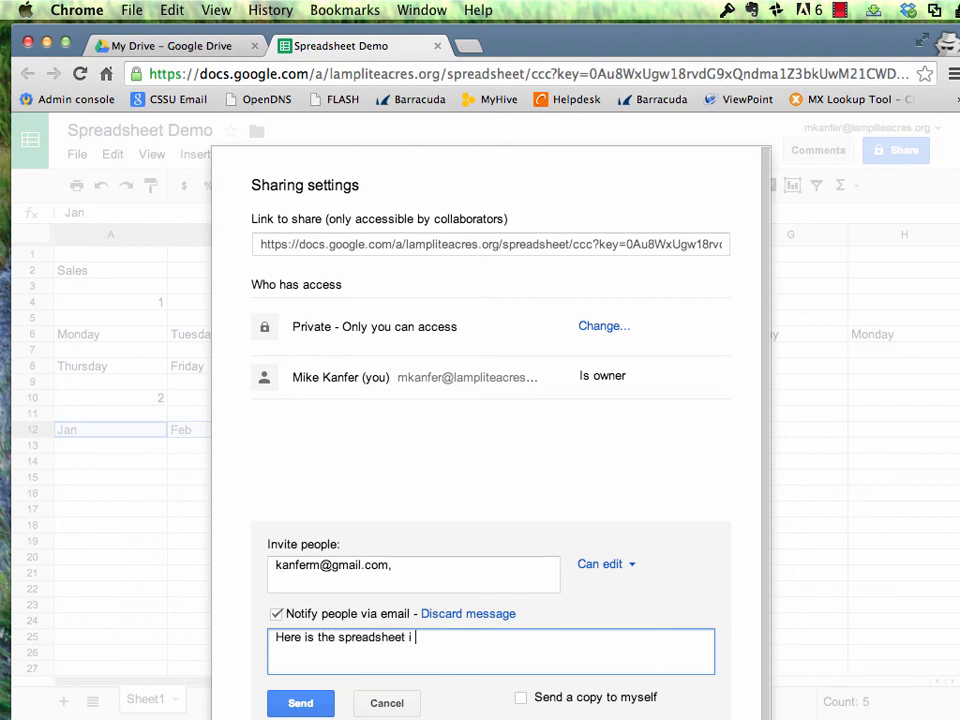
type(" am sharing with you.")
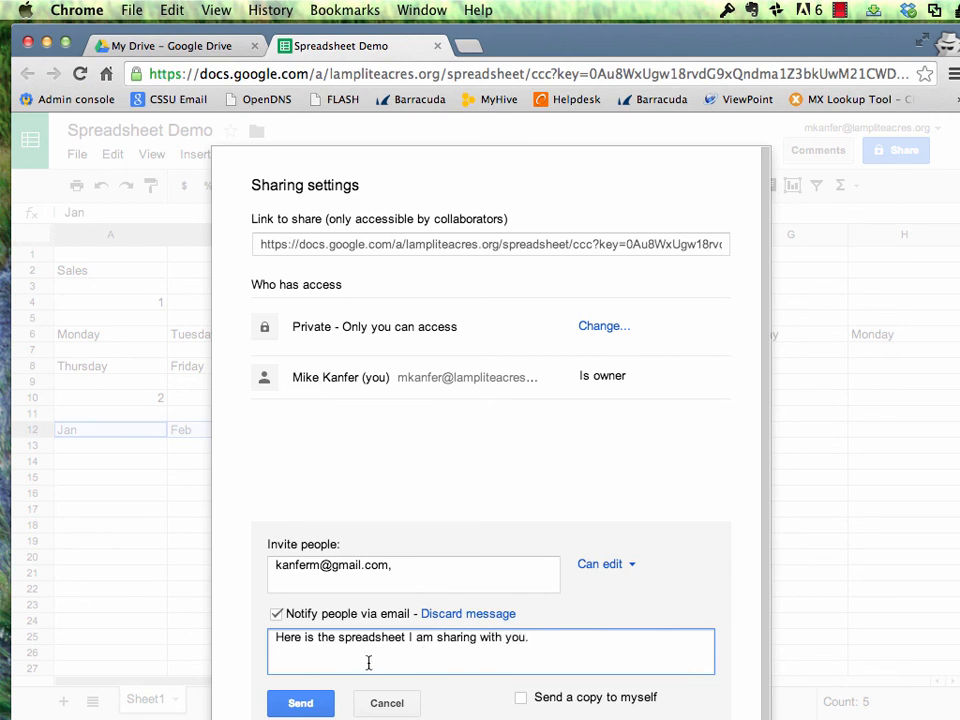
Step: Send the sharing invitation, approve sharing outside the organization, and close the sharing settings
left_click(290, 704)
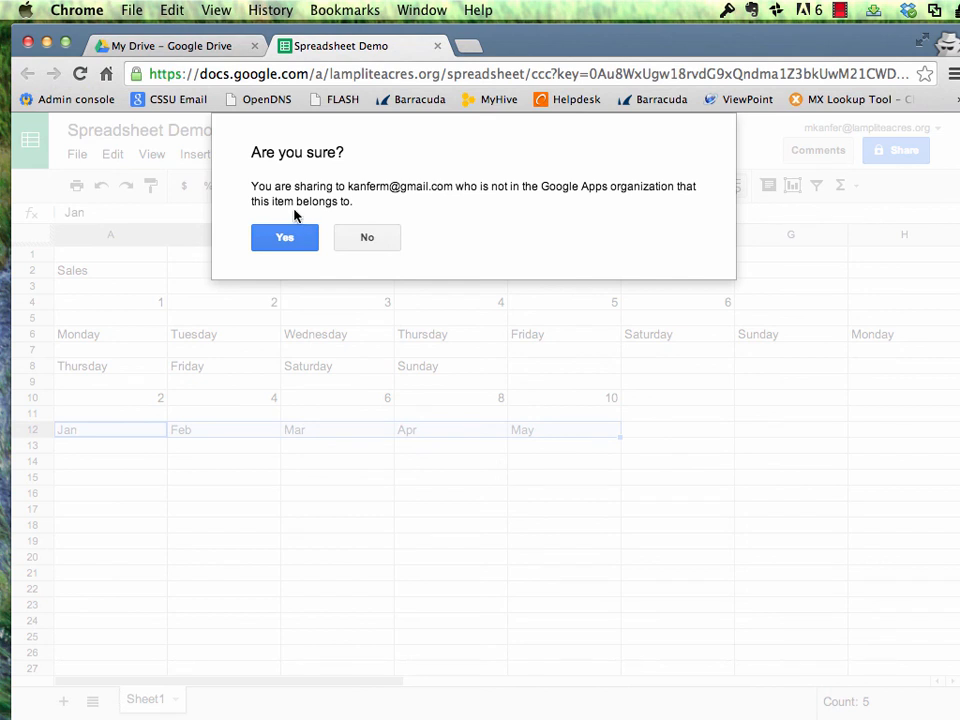
left_click(285, 238)
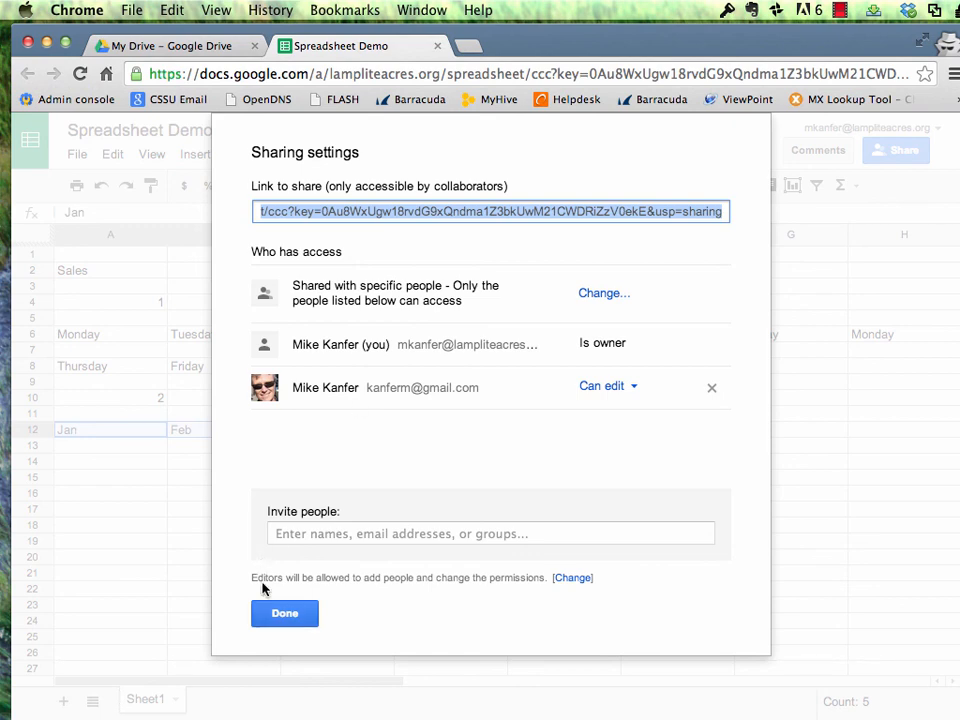
left_click(282, 613)
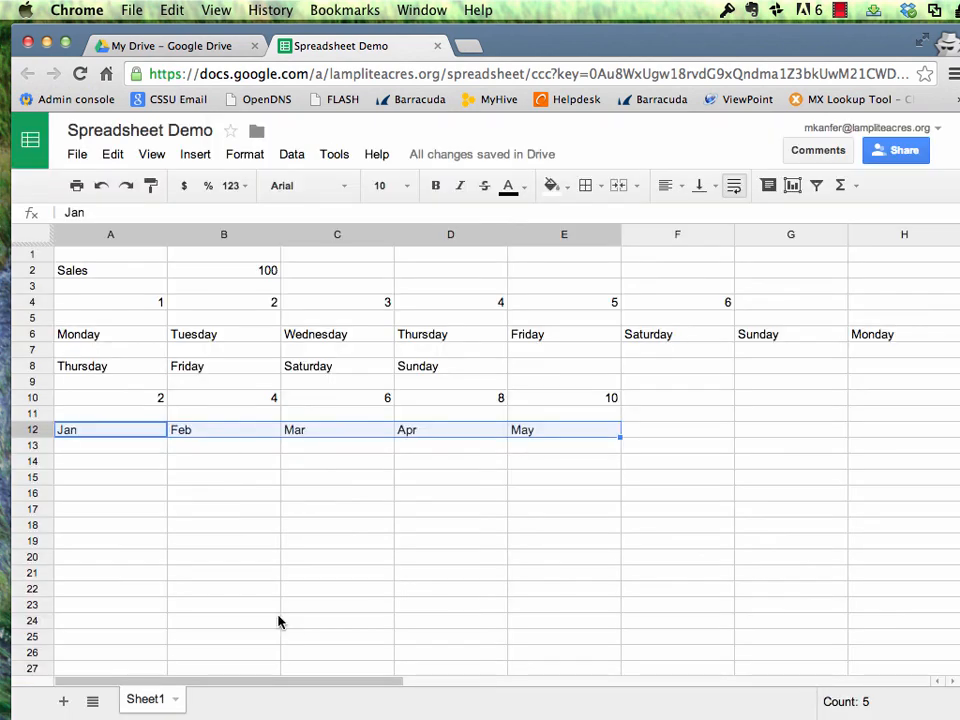